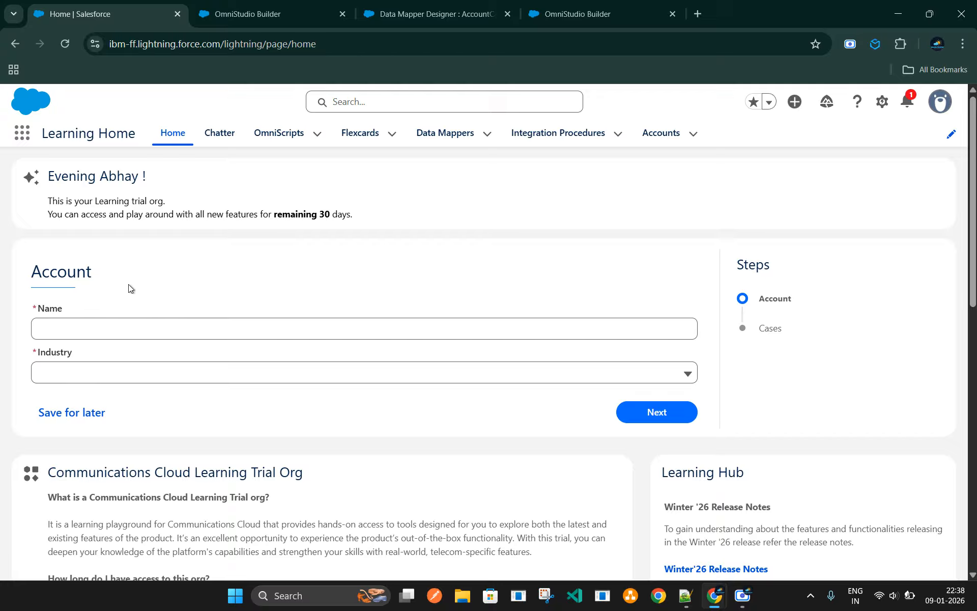
Enter the account name Trial Org Account Demo with industry Agriculture and proceed to the Cases step
left_click(95, 326)
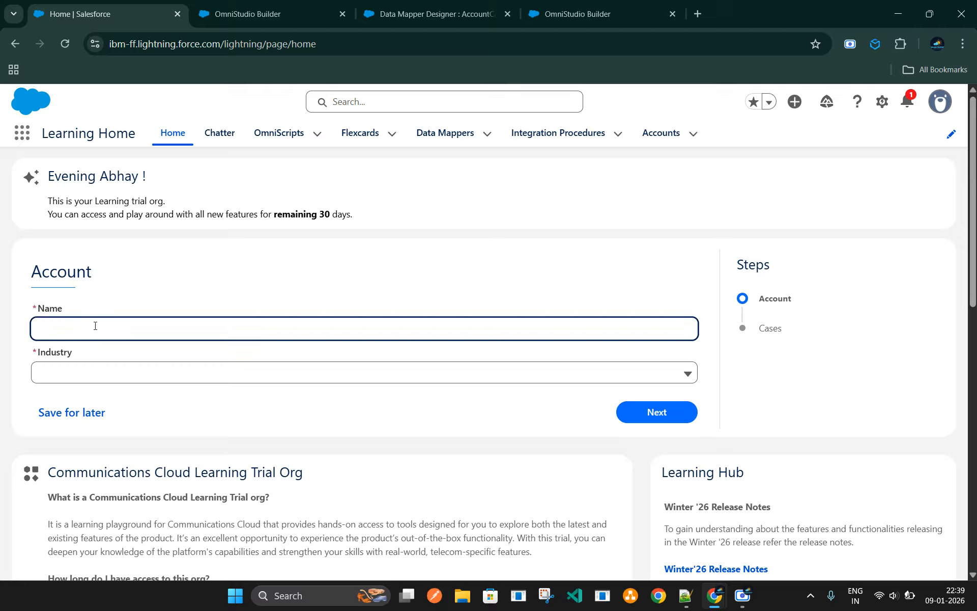
type("Trial Org Account Demo")
left_click(113, 376)
left_click(75, 426)
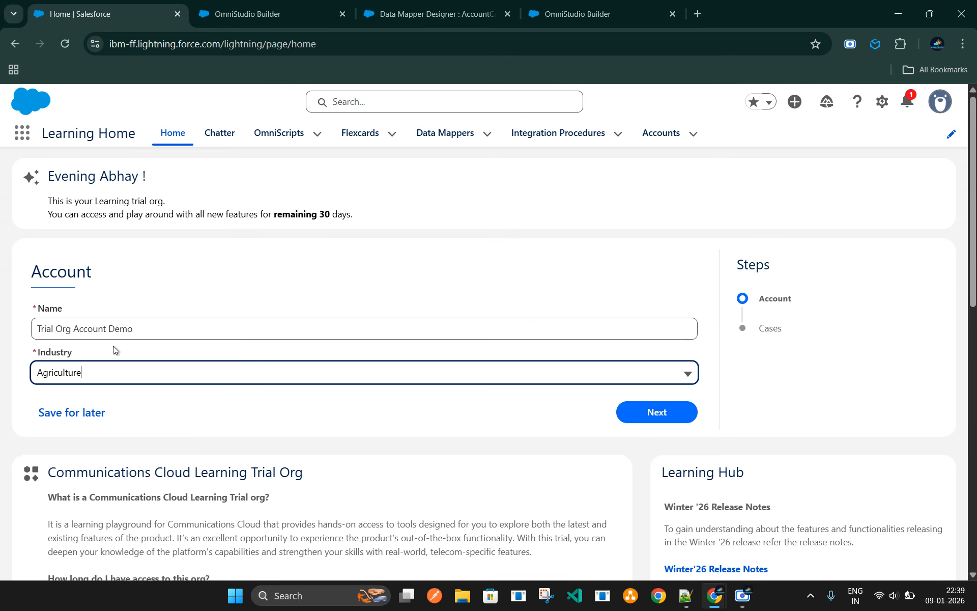
left_click(648, 418)
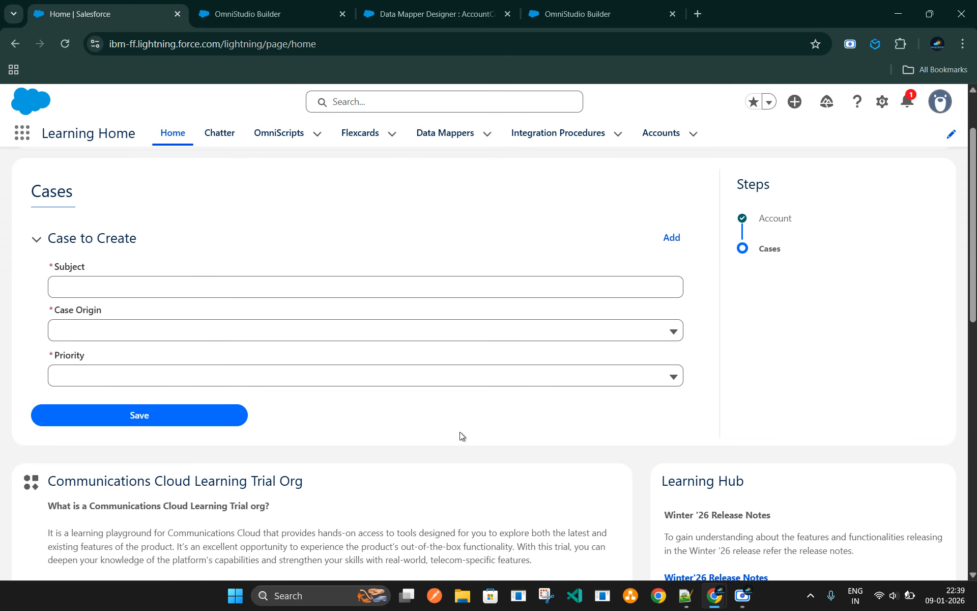
Fill in the first case with subject Case Trial 1, case origin Email and priority Medium
left_click(76, 287)
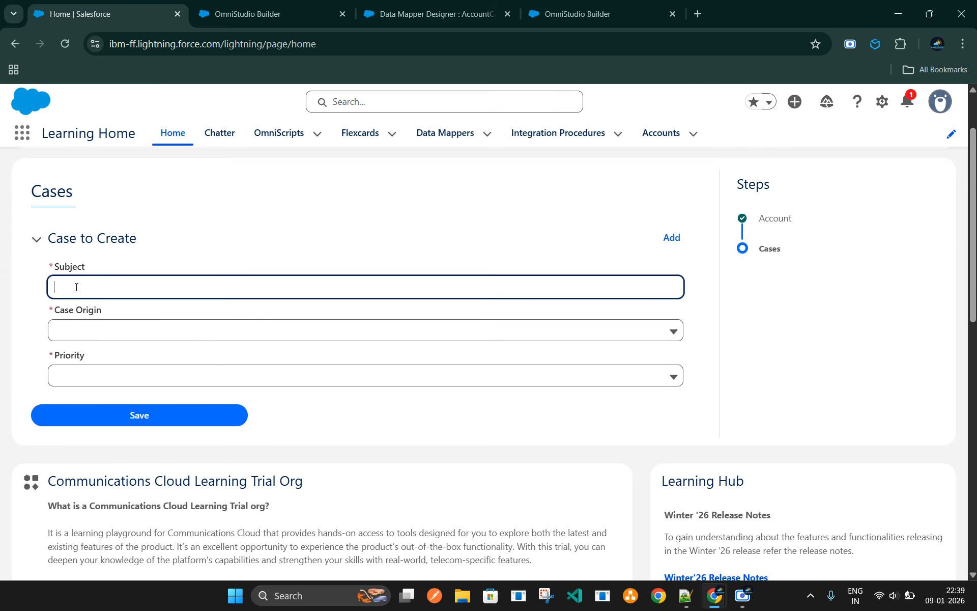
type("Case Trial 1")
triple_click(84, 287)
left_click(134, 330)
left_click(100, 387)
left_click(102, 382)
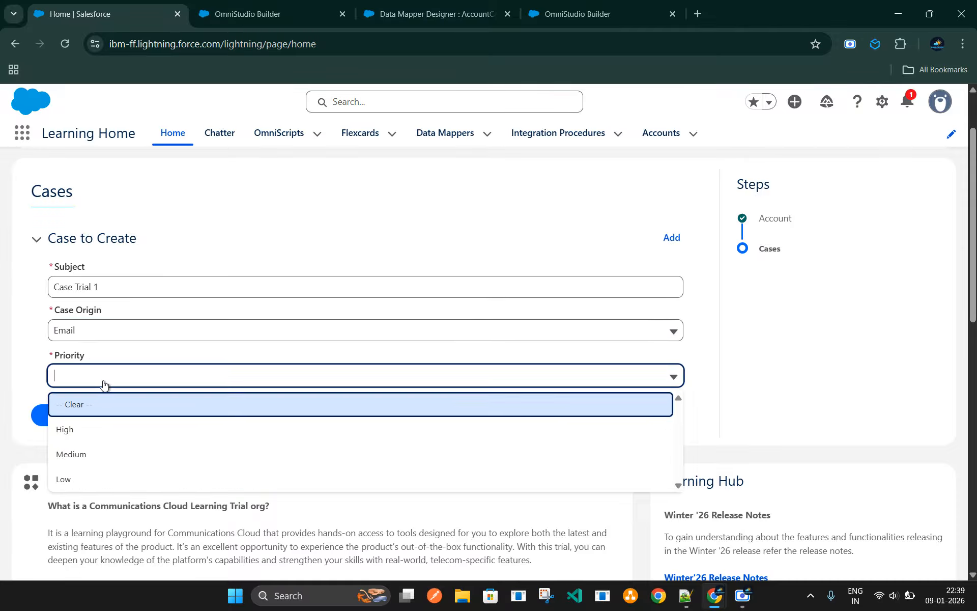
left_click(80, 456)
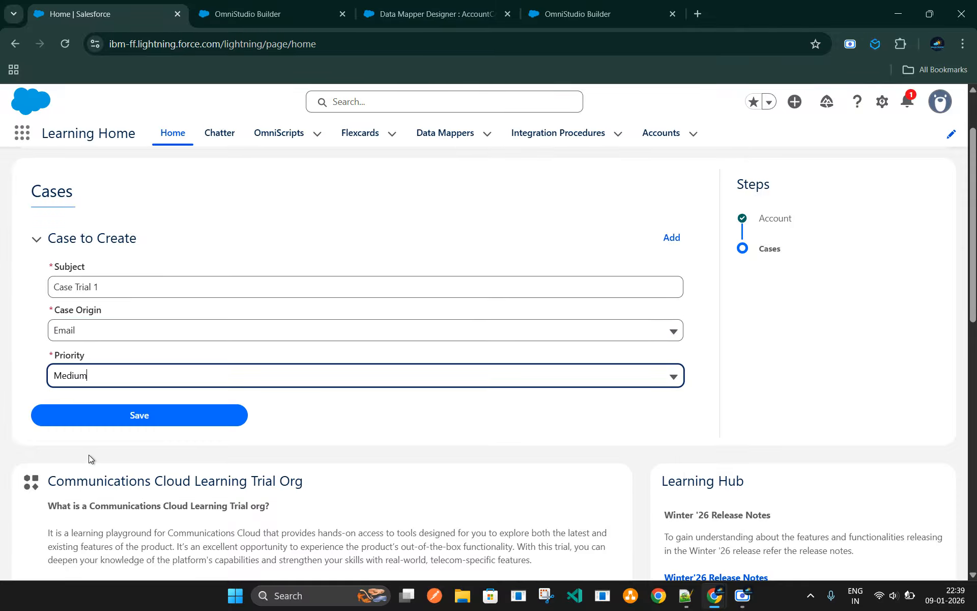
Add a second case with subject Case Trial 2 and case origin Email
left_click(668, 239)
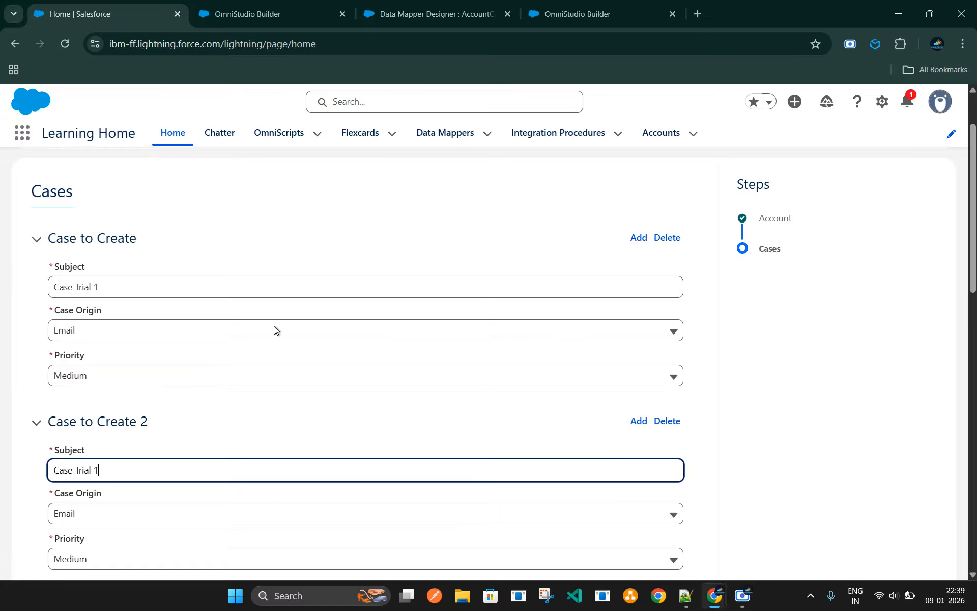
scroll(112, 463, "down", 2)
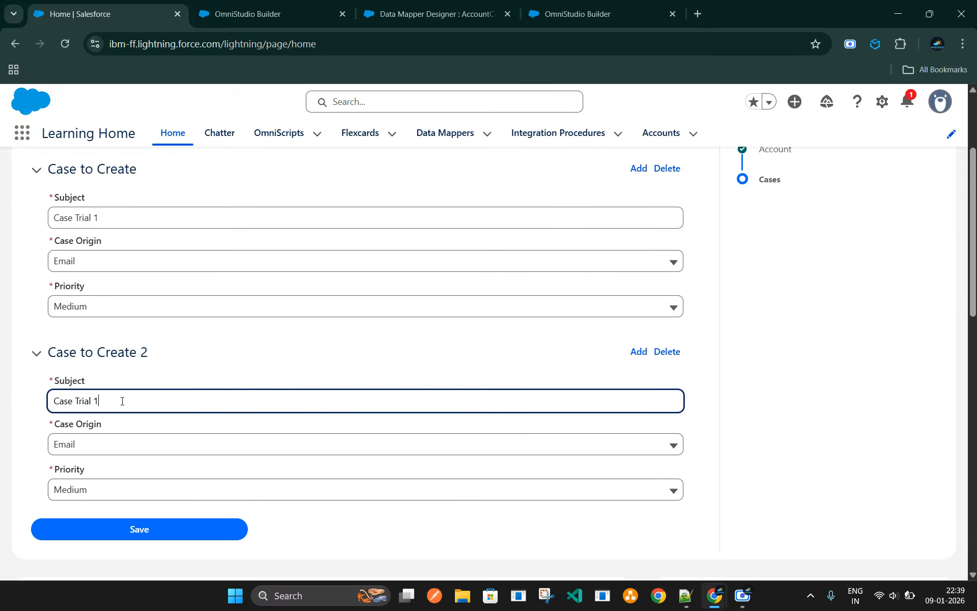
key("BackSpace")
type("2")
left_click(102, 451)
left_click(92, 499)
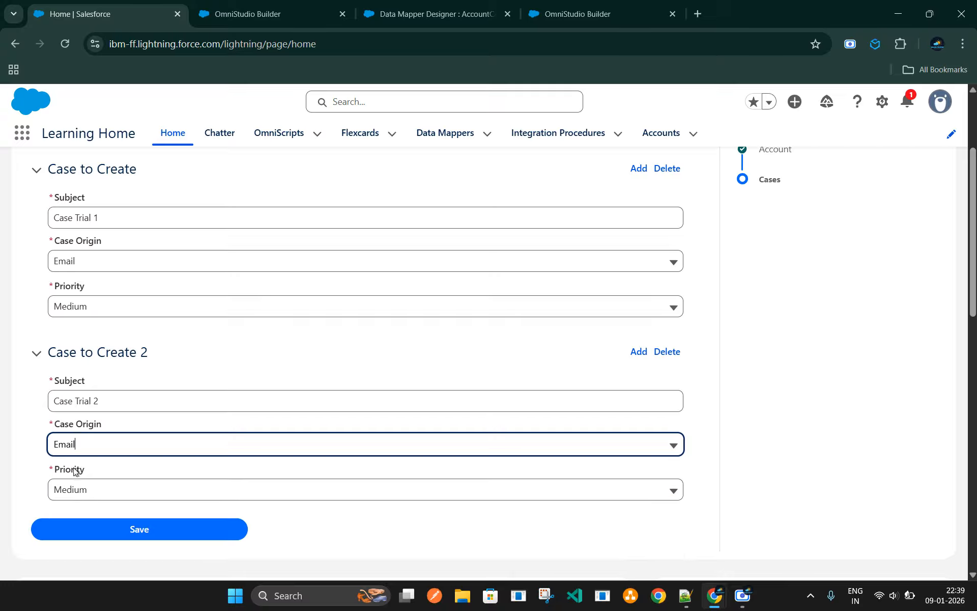
Add a third case with subject Case Trial 3, review the case entries and save the form
left_click(639, 353)
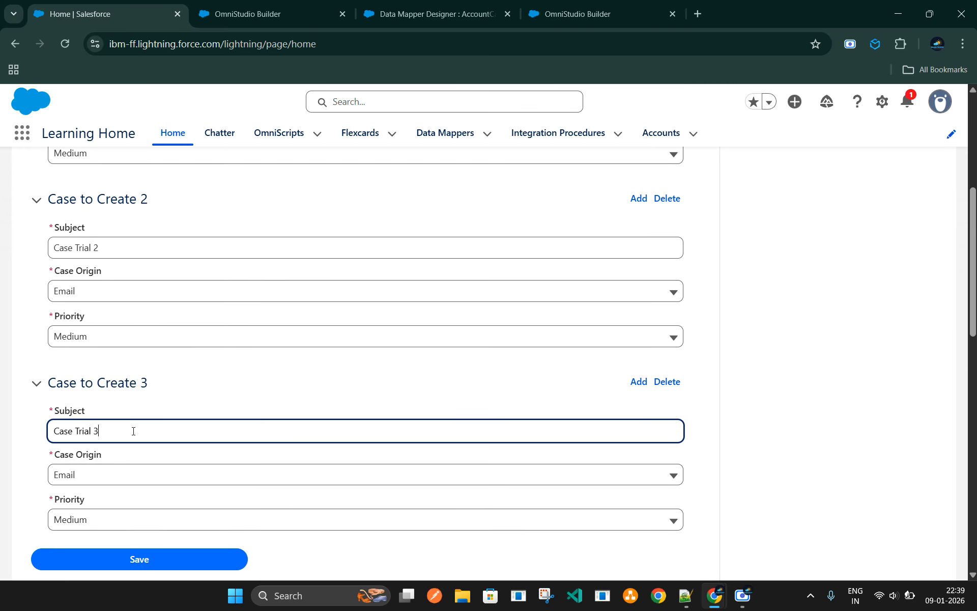
scroll(245, 408, "up", 5)
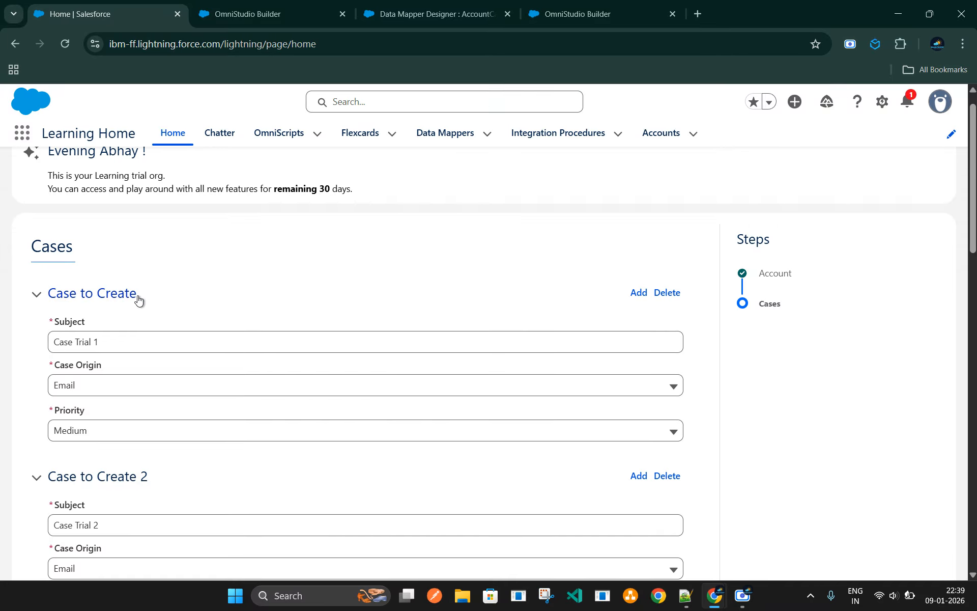
scroll(144, 320, "down", 3)
scroll(143, 319, "down", 5)
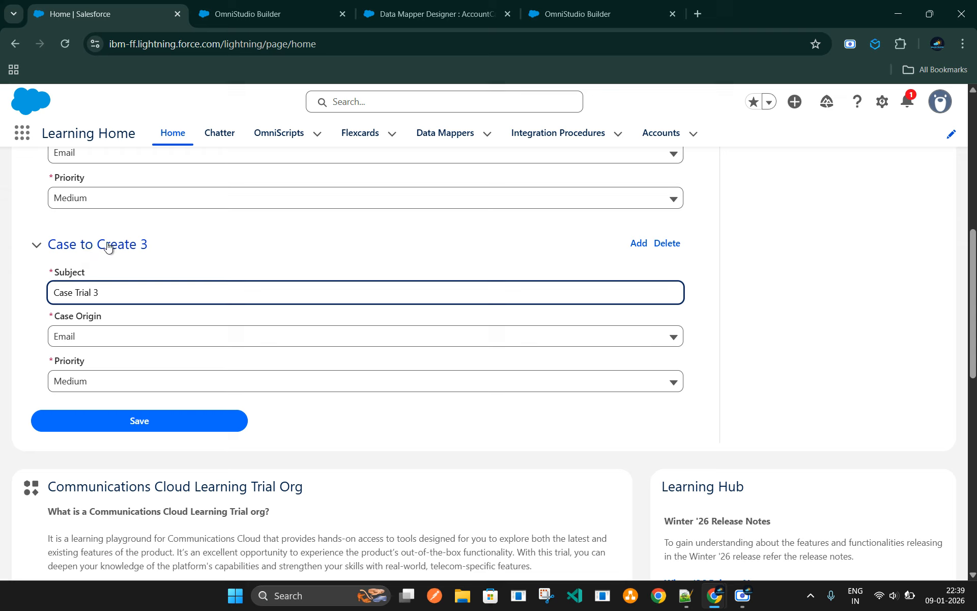
left_click(156, 428)
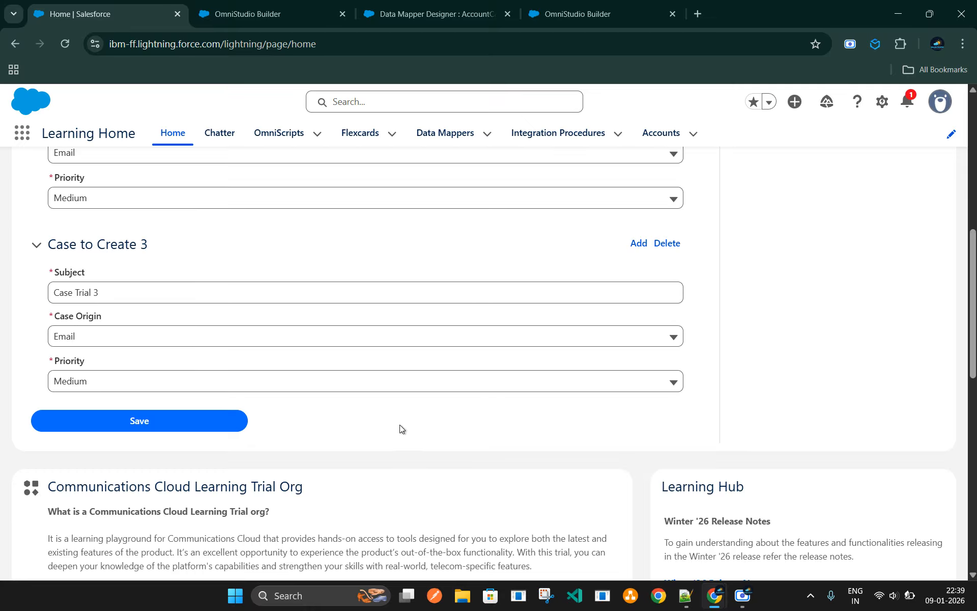
Open the Trial Org Account Demo account record and examine its details
left_click(661, 133)
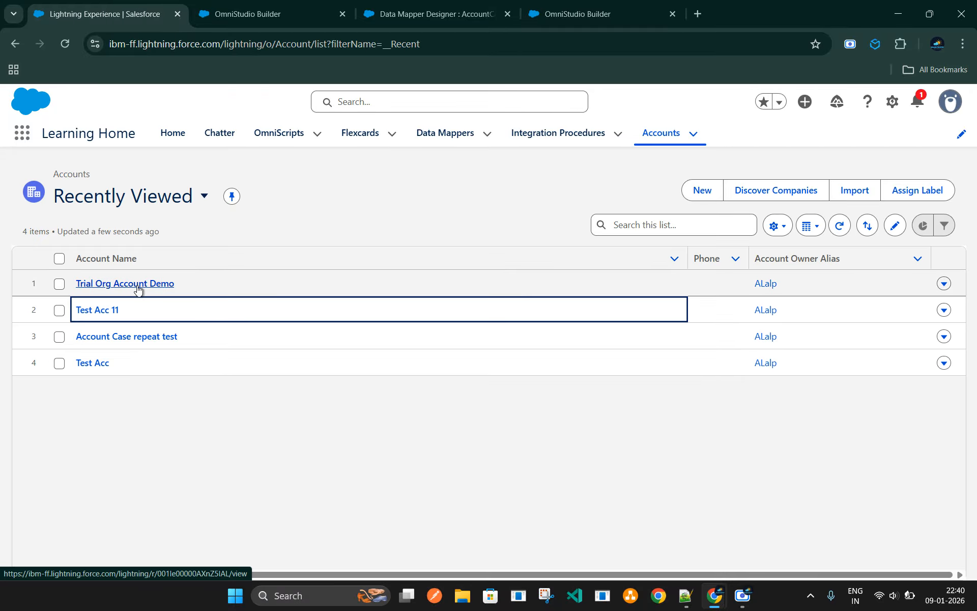
left_click(117, 287)
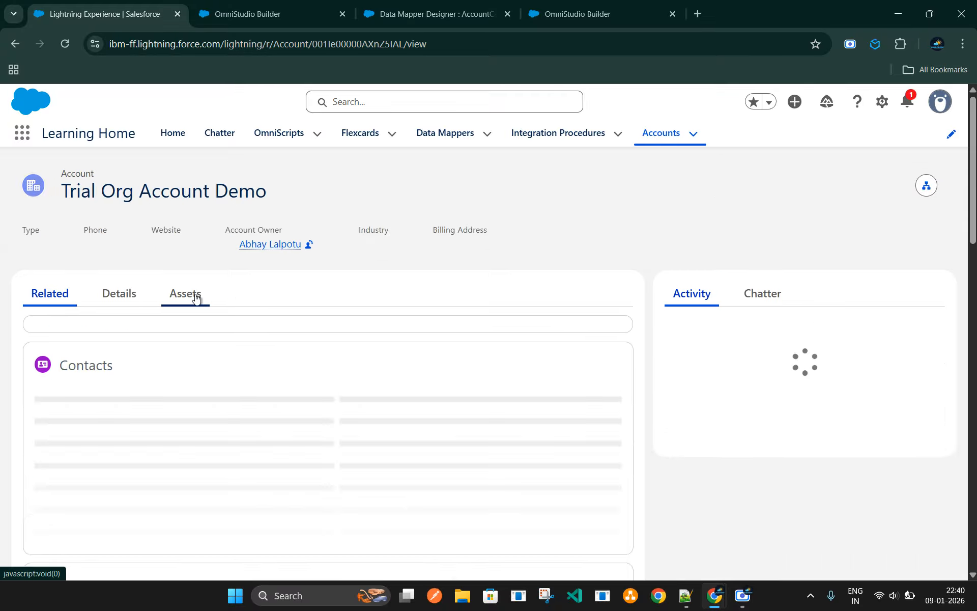
left_click(120, 297)
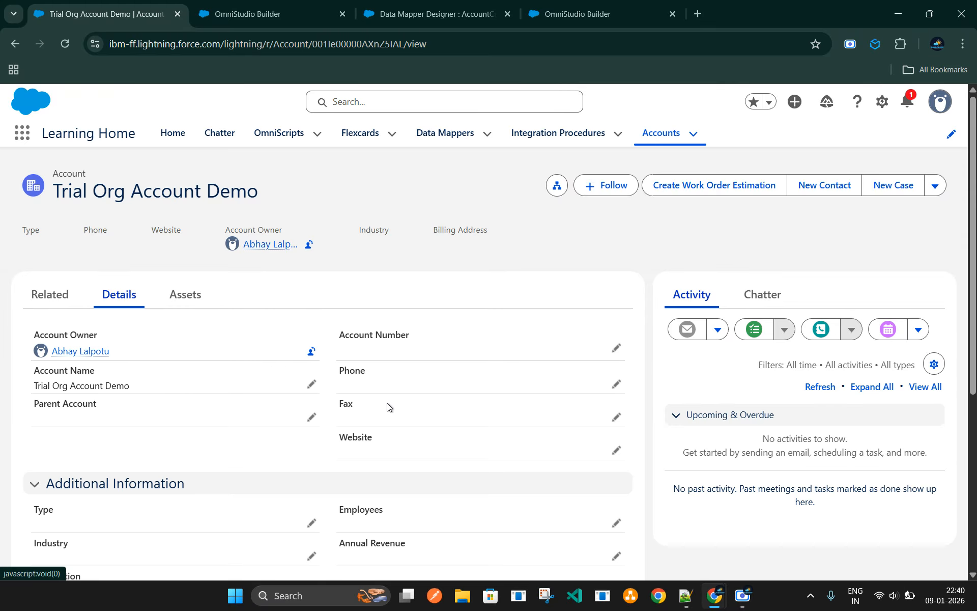
left_click_drag(34, 385, 153, 386)
scroll(418, 440, "down", 5)
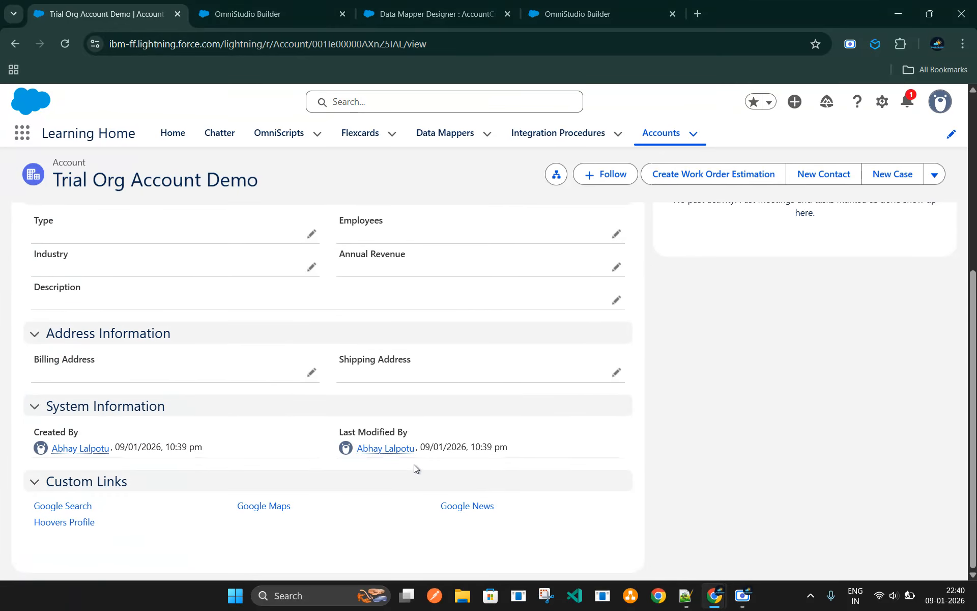
scroll(194, 365, "up", 5)
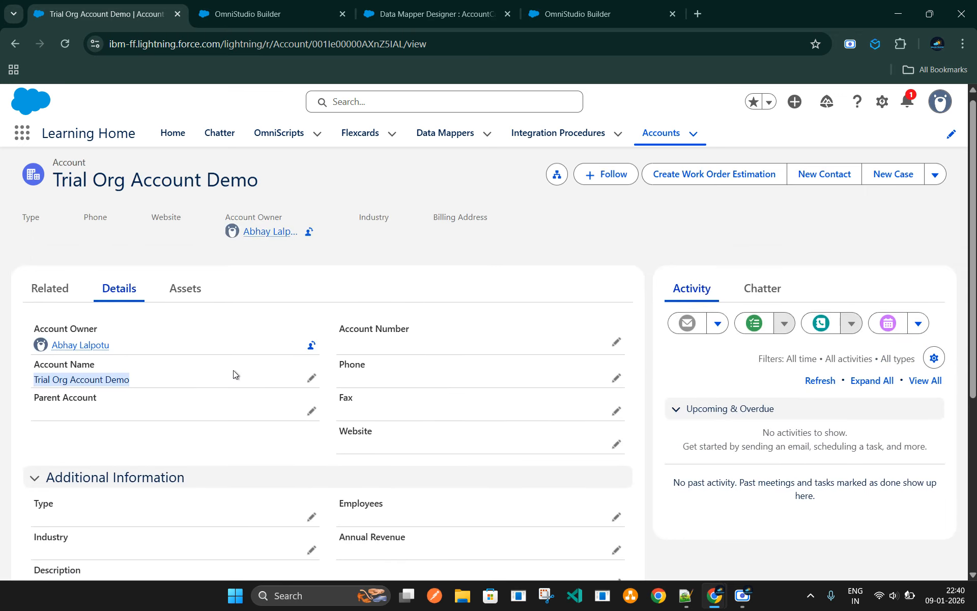
Open the full list of cases related to the Trial Org Account Demo account
left_click(62, 294)
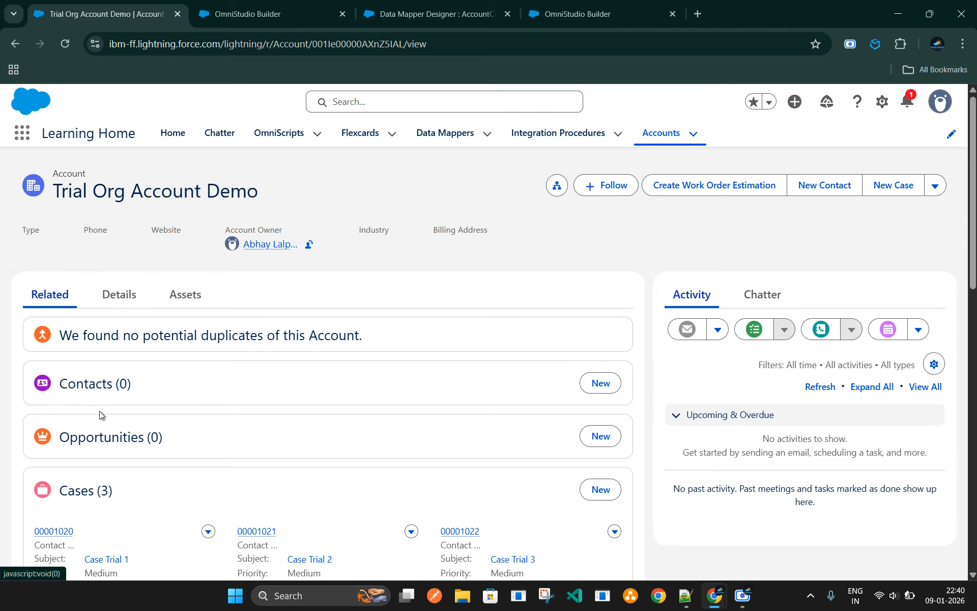
scroll(99, 411, "down", 1)
left_click(87, 426)
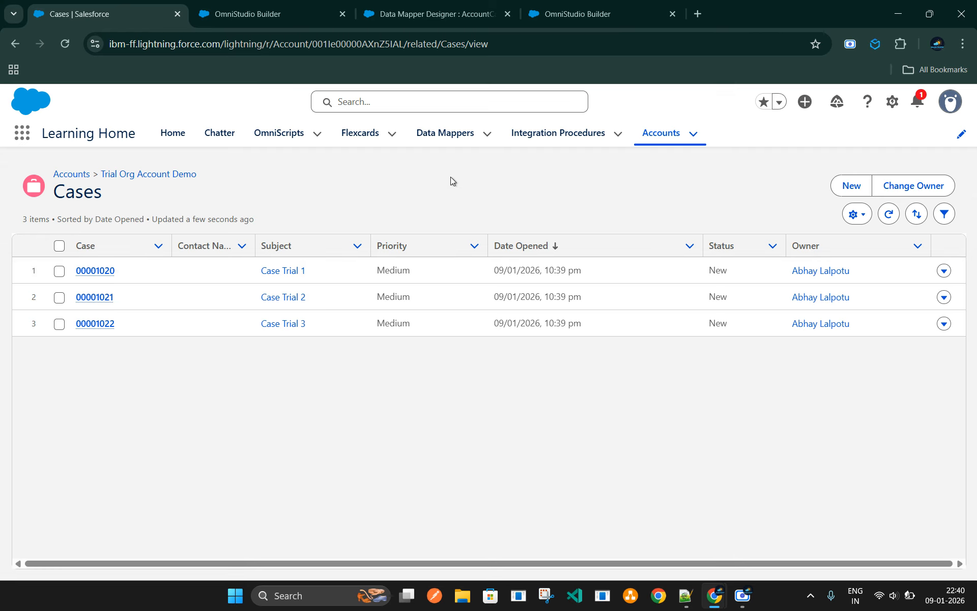
View the AccountCaseCreator Omniscript's Cases step, and open the settings of the AccountCaseCreator Data Mapper
left_click(570, 14)
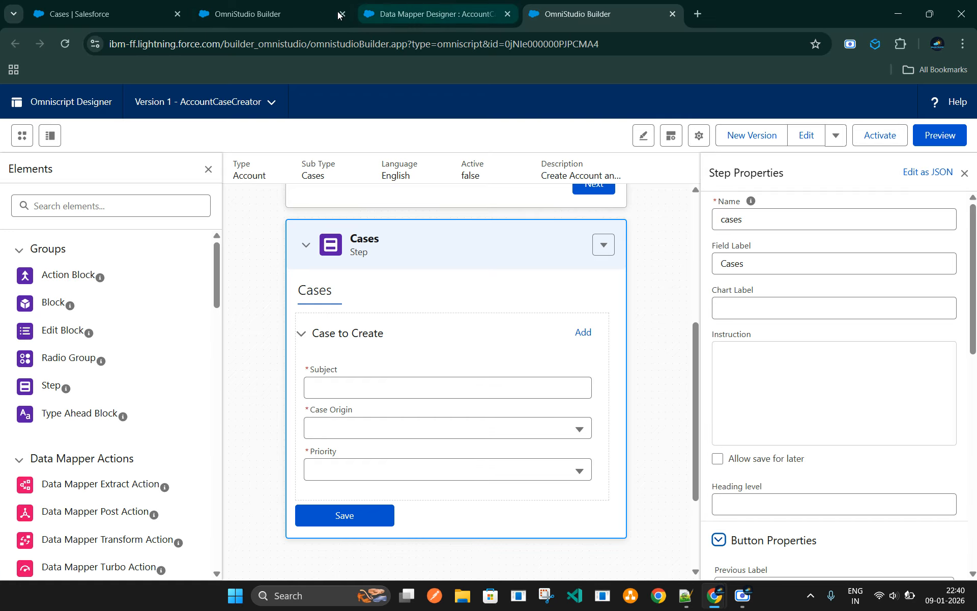
left_click(436, 15)
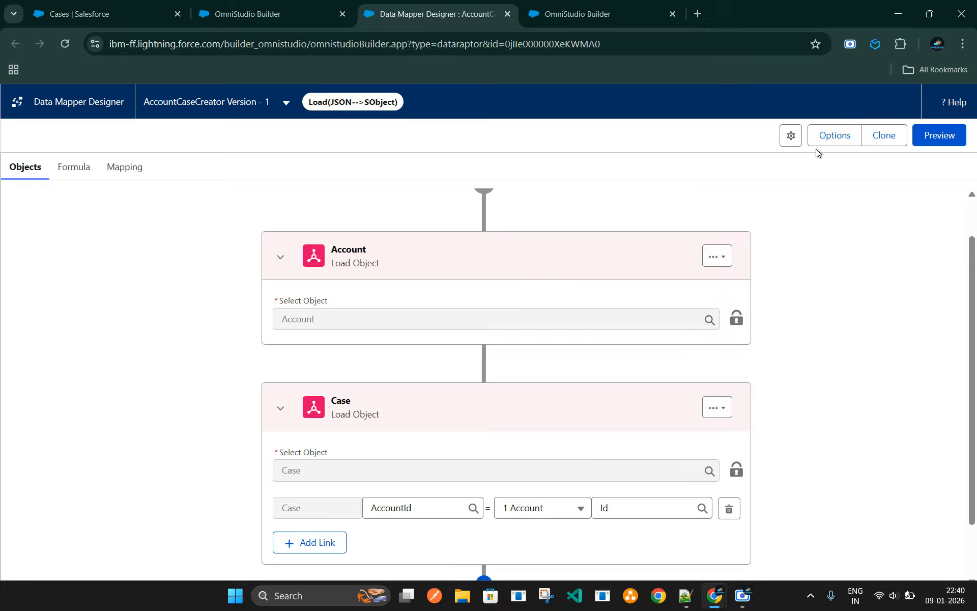
left_click(790, 137)
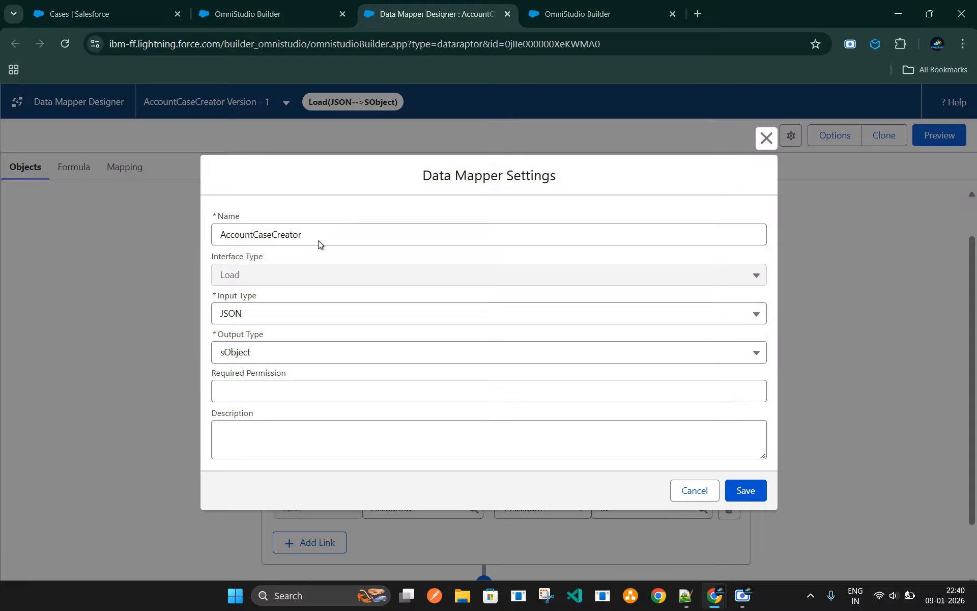
Check where a new Data Mapper is created in the org's Data Mappers list, and return to the AccountCaseCreator settings
left_click(103, 15)
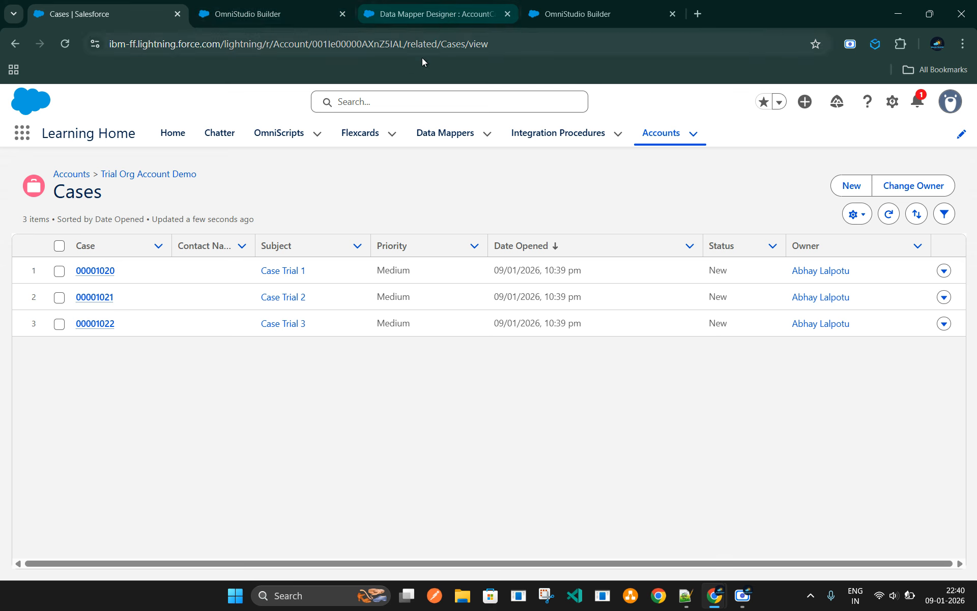
left_click(449, 140)
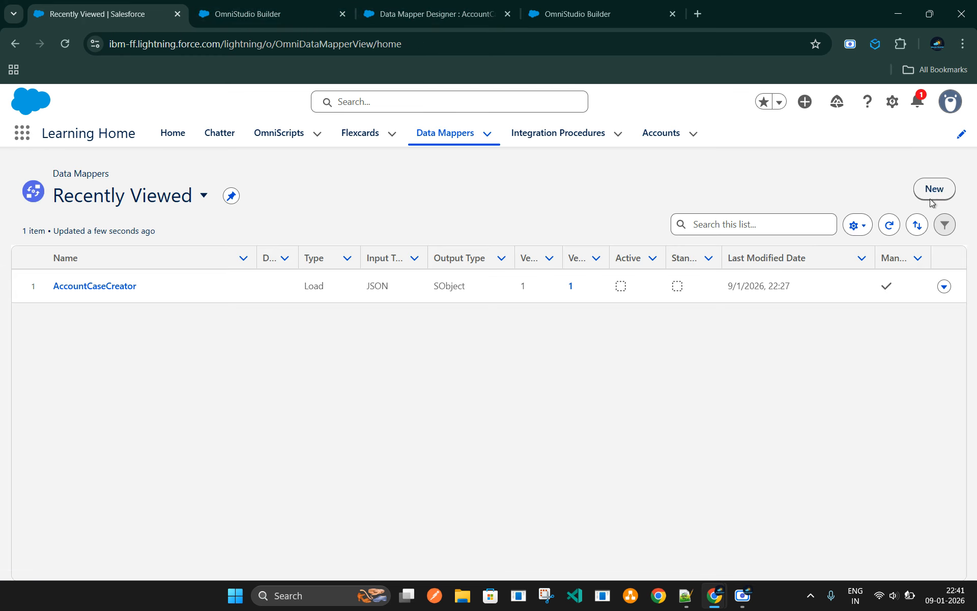
left_click(419, 21)
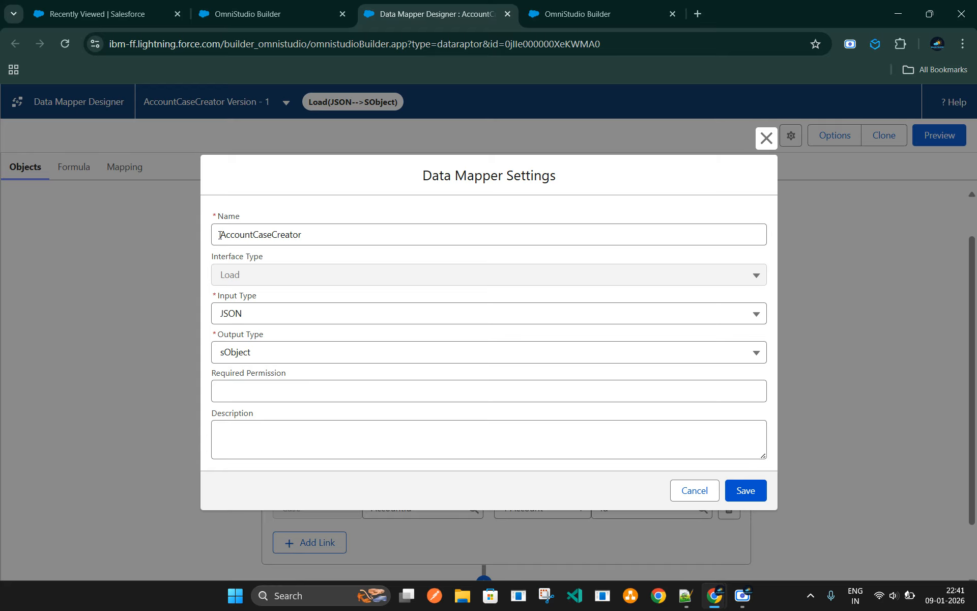
Examine the name, interface type and output type in the Data Mapper settings and close them without saving
left_click(247, 235)
left_click(246, 277)
left_click(276, 354)
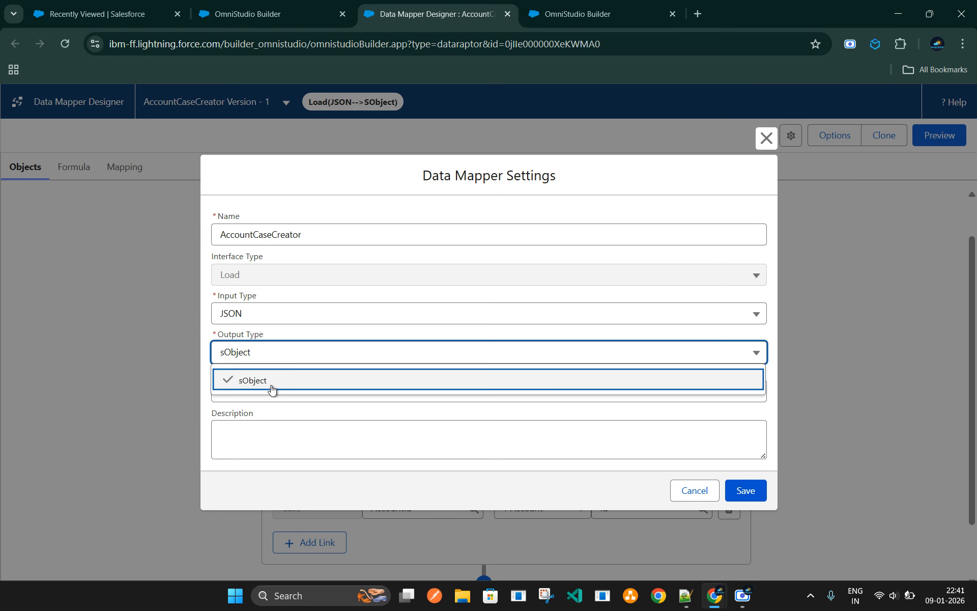
left_click(466, 408)
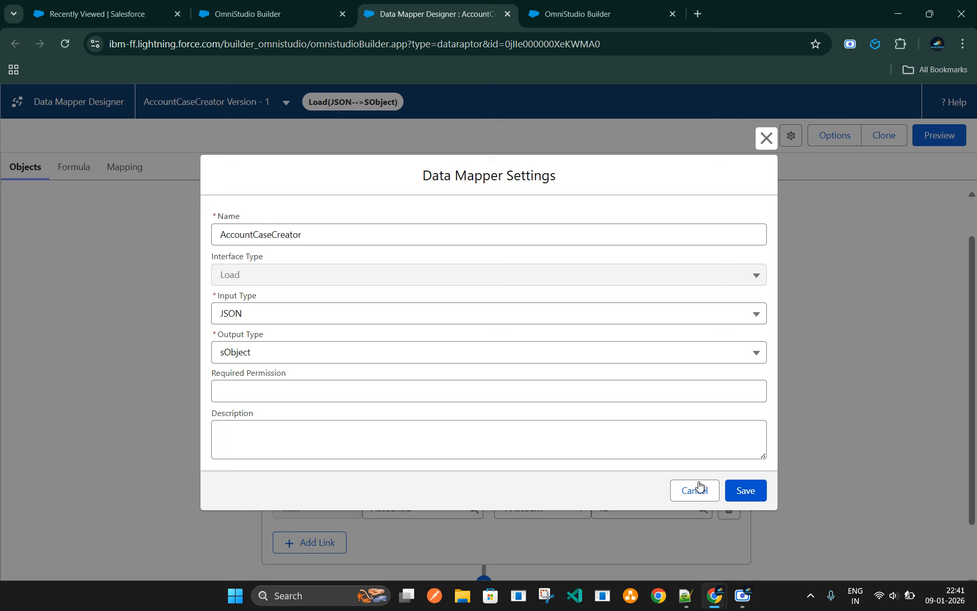
left_click(686, 494)
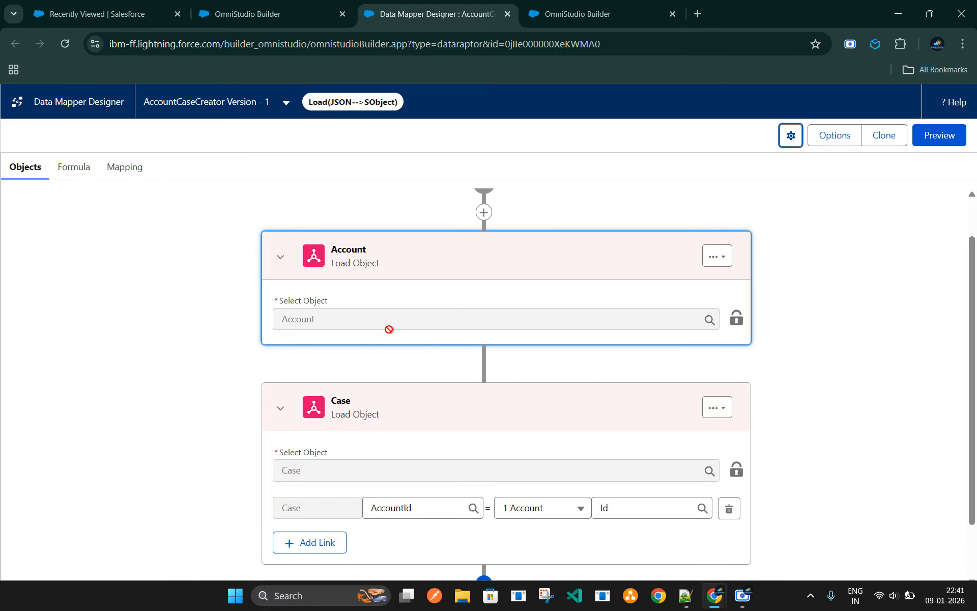
Add a new load object after Case in the Data Mapper and set its object to Contact
scroll(411, 328, "down", 1)
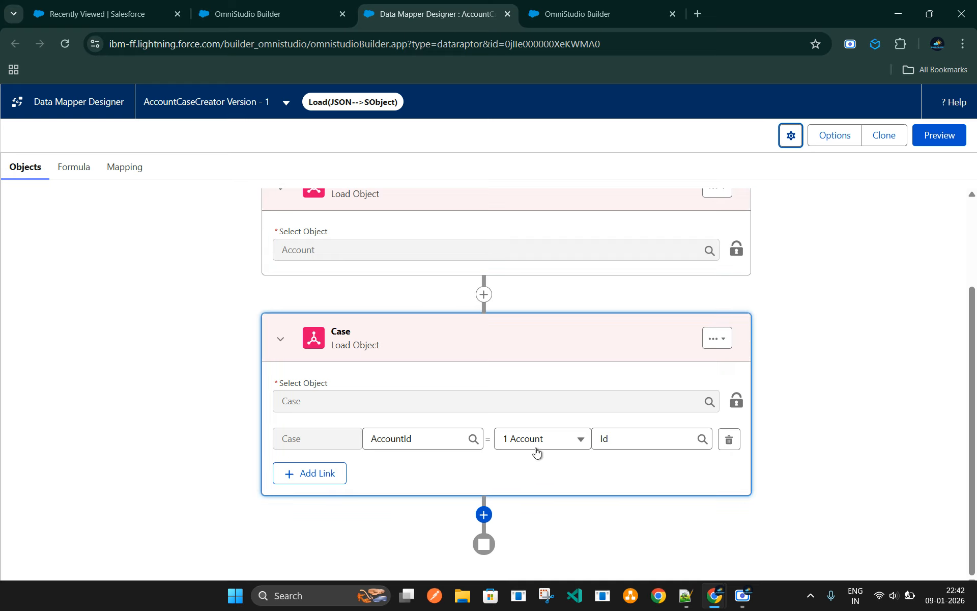
left_click(483, 514)
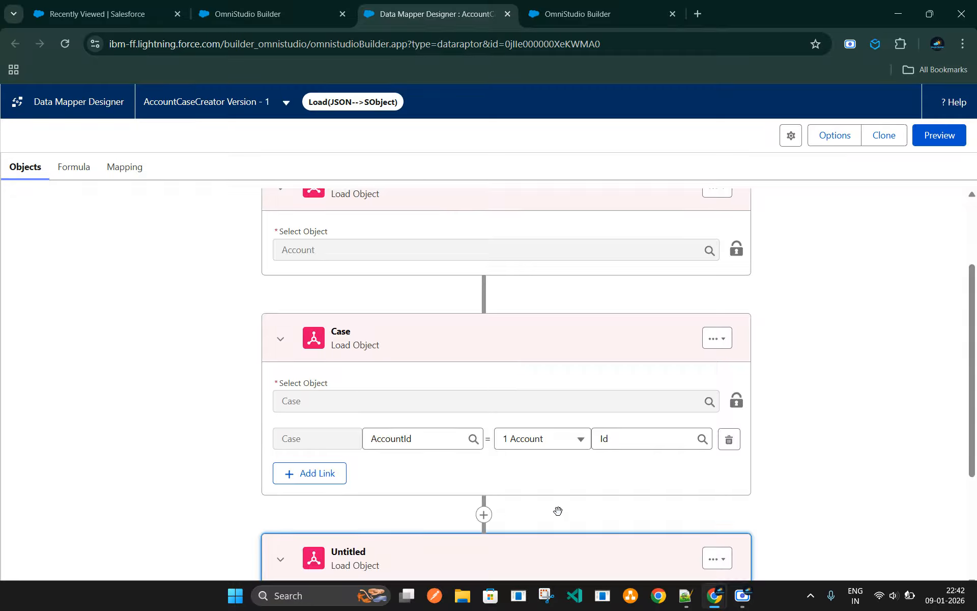
left_click(355, 482)
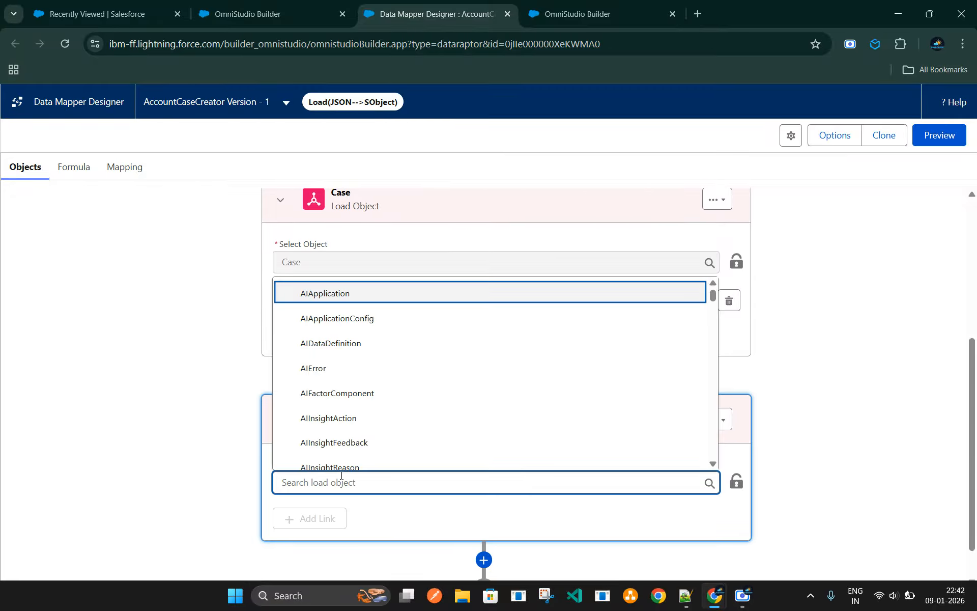
type("conta")
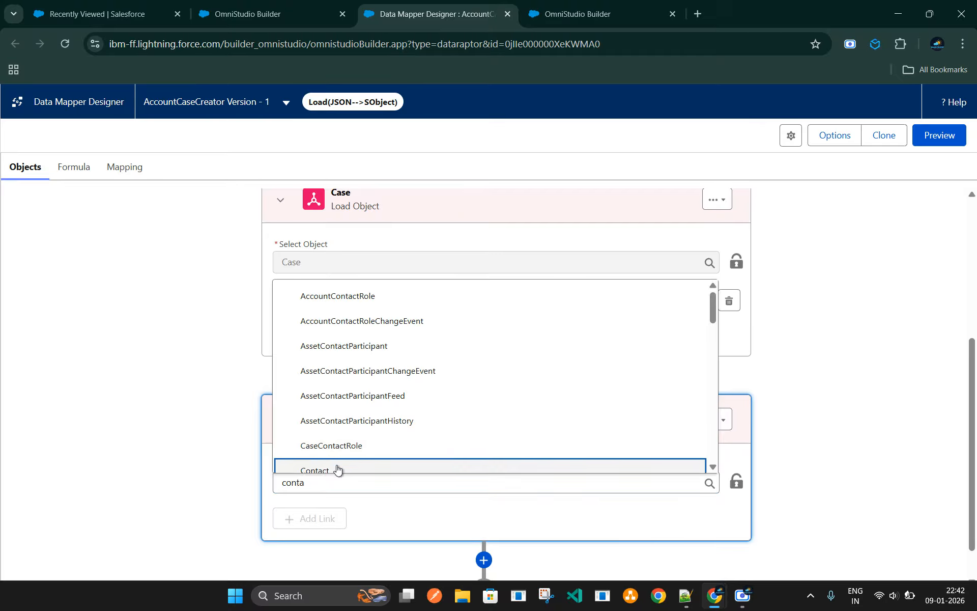
left_click(336, 468)
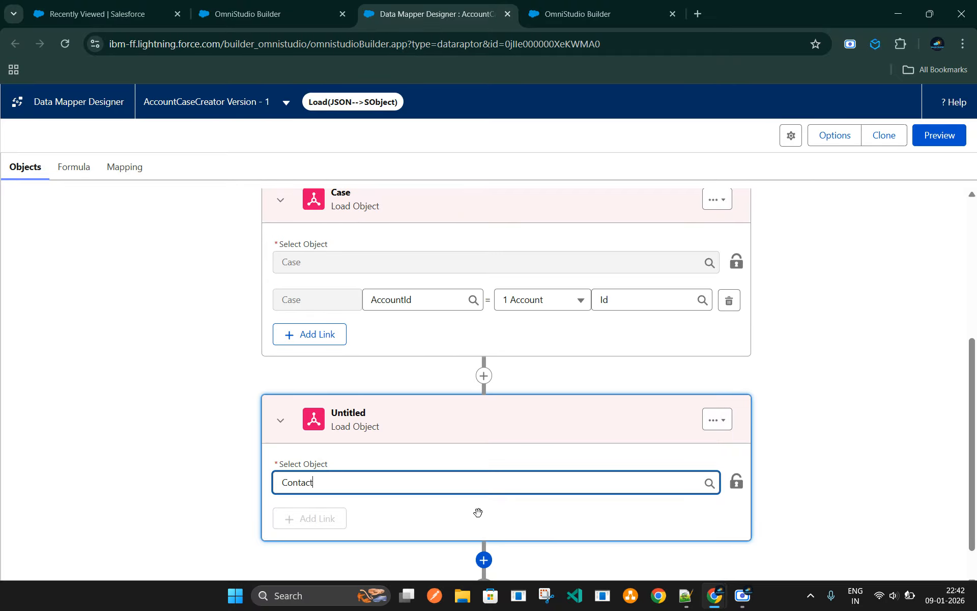
Add a link on the Contact object matching its AccountId to the Id field of 1 Account
left_click(320, 521)
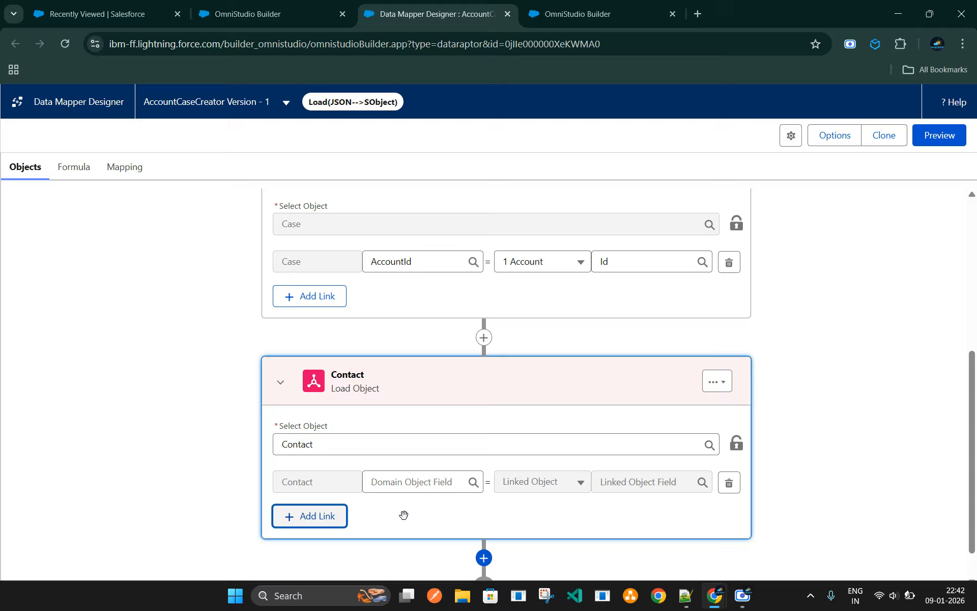
left_click(407, 452)
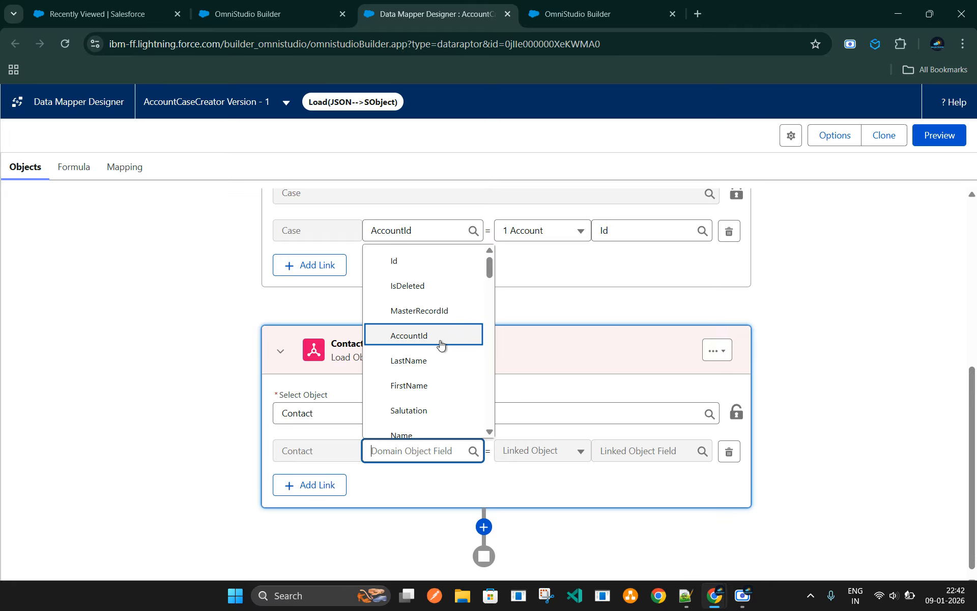
scroll(424, 357, "down", 2)
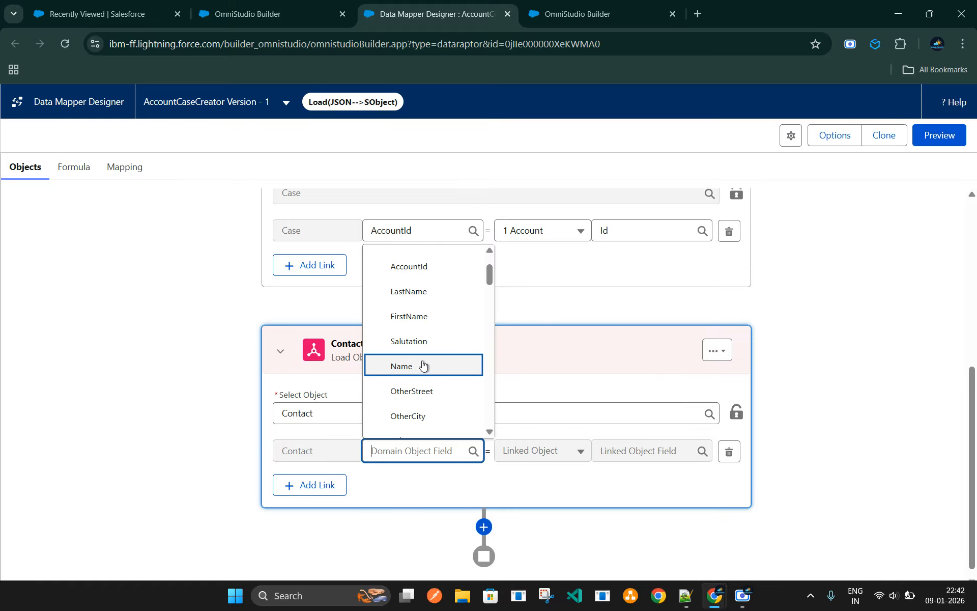
scroll(423, 395, "down", 4)
scroll(428, 397, "up", 4)
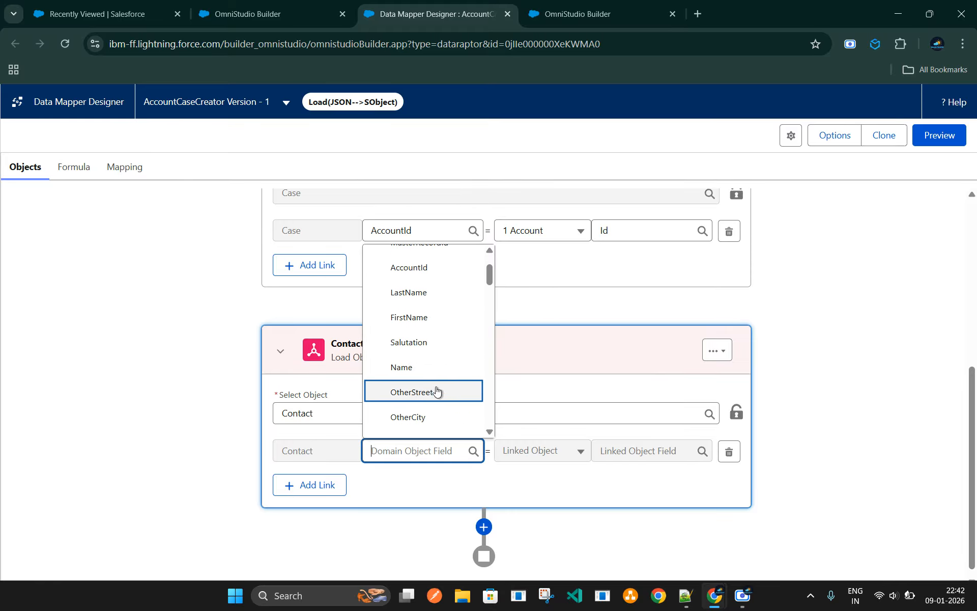
scroll(437, 391, "up", 2)
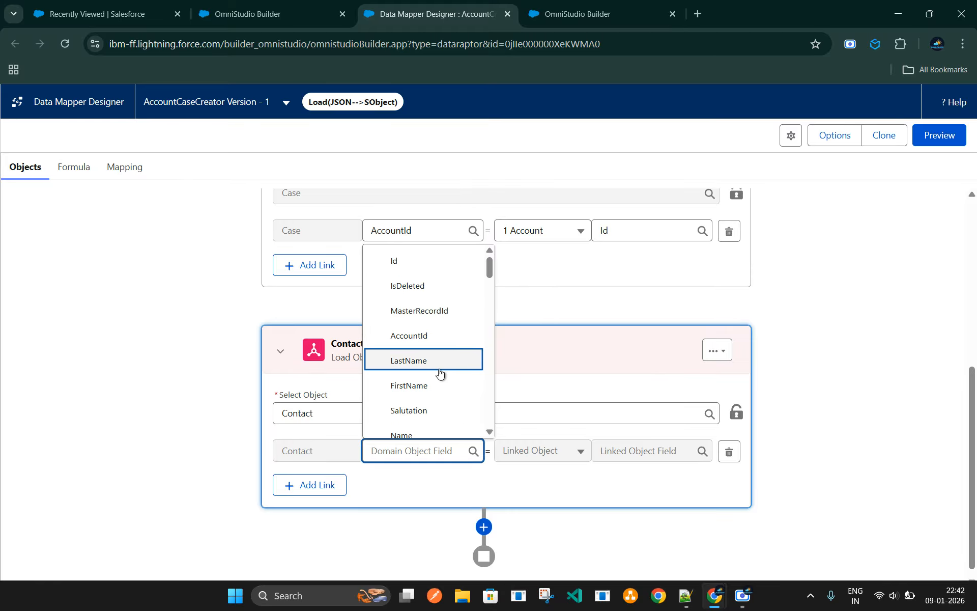
left_click(431, 334)
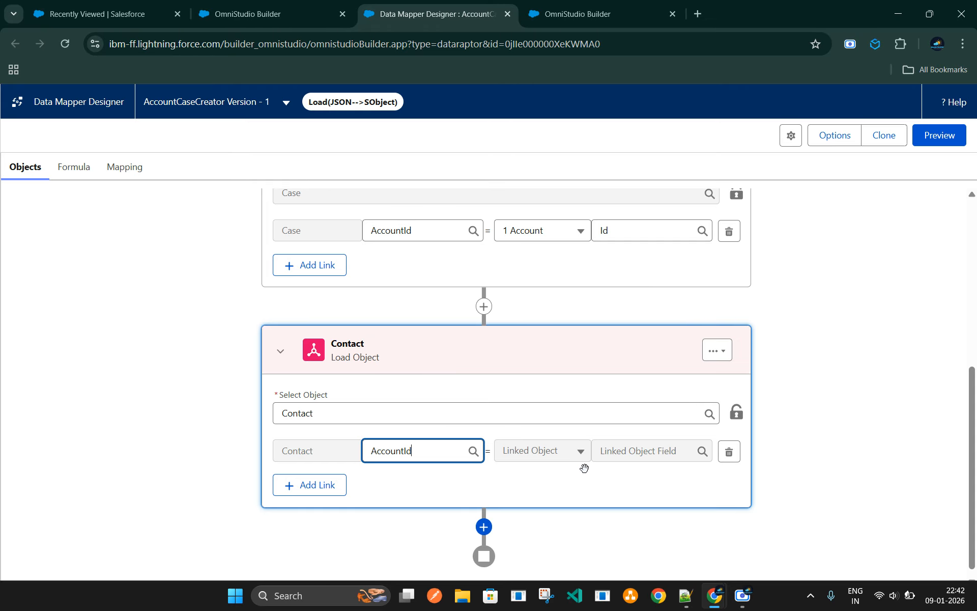
left_click(552, 458)
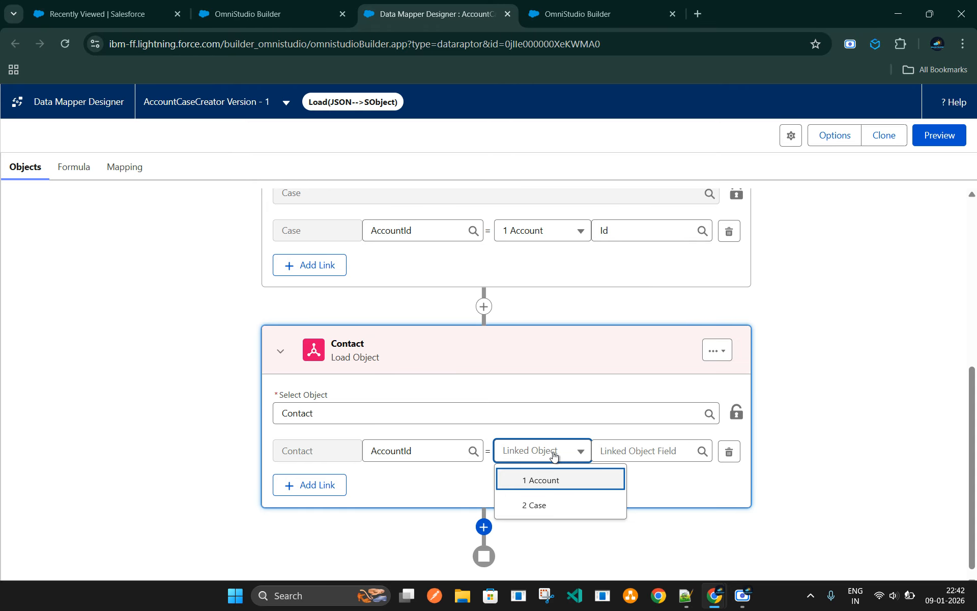
left_click(551, 482)
left_click(625, 454)
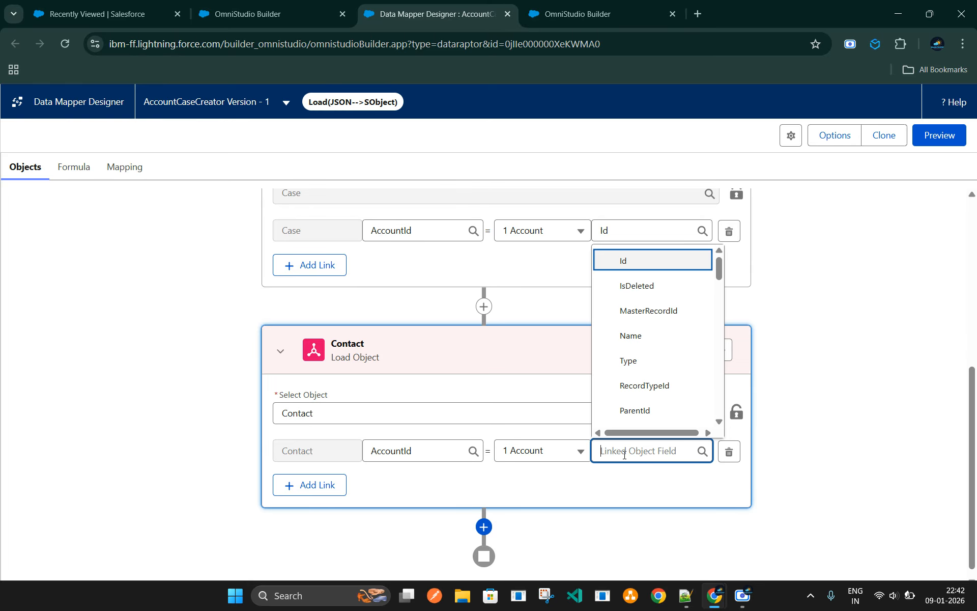
left_click(643, 265)
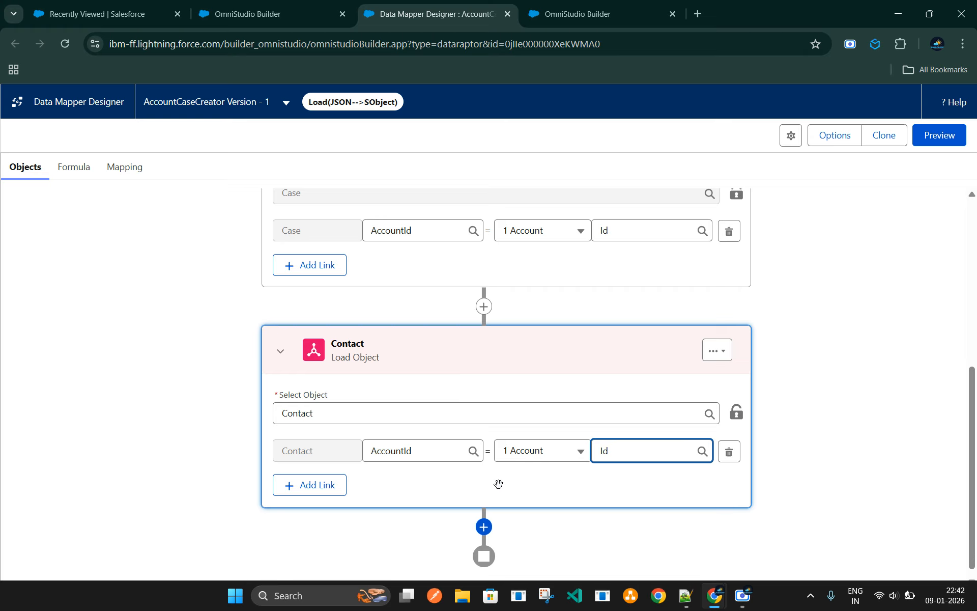
Review the Data Mapper's field mappings, including the Account:Name input path, and the sample input JSON in its preview
scroll(443, 407, "up", 6)
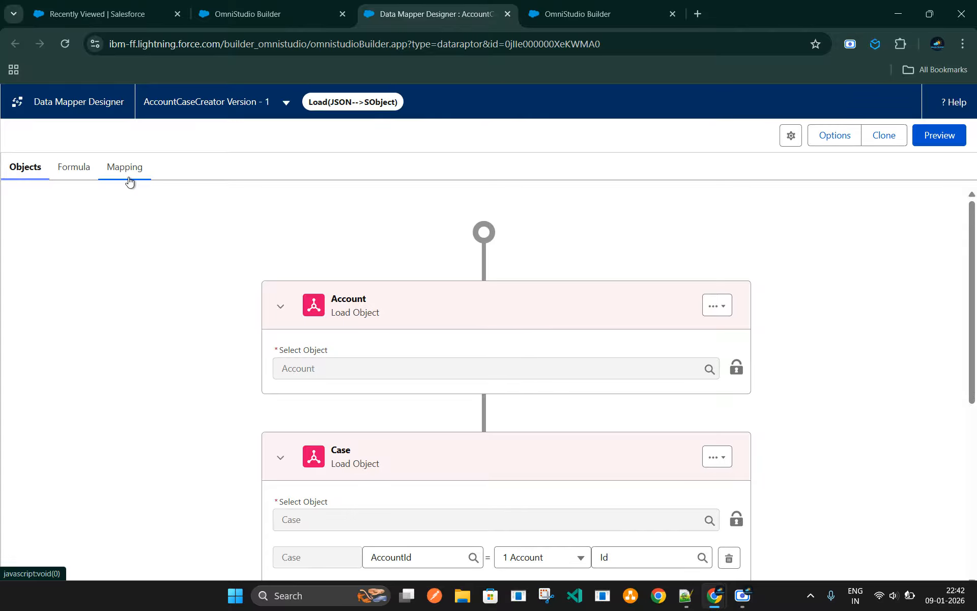
left_click(125, 175)
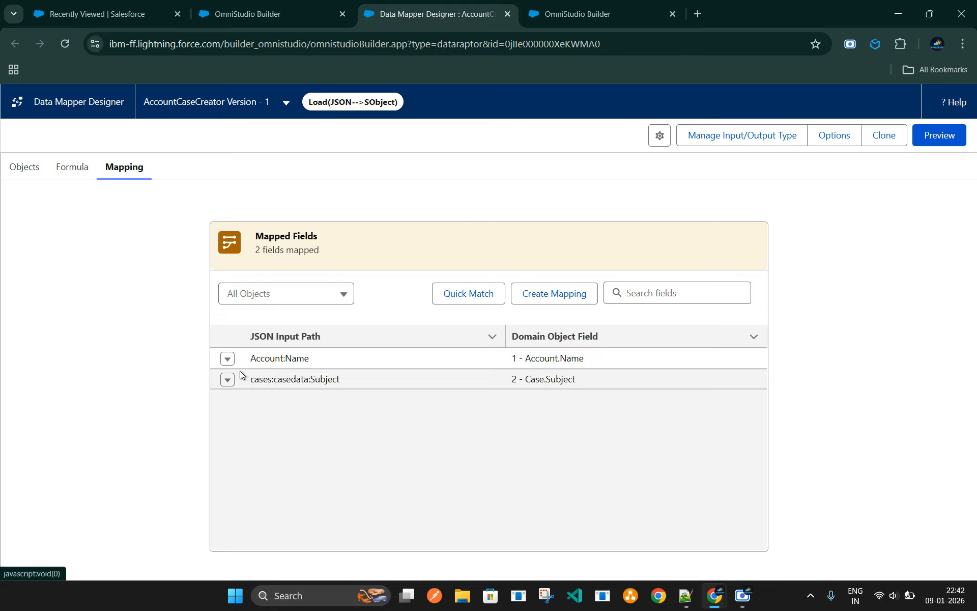
left_click(228, 360)
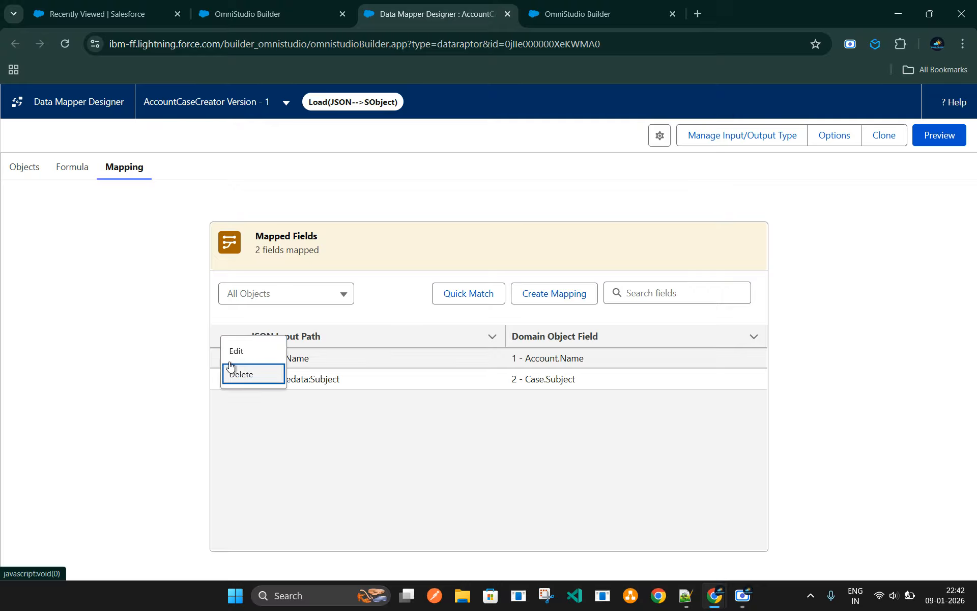
left_click(239, 350)
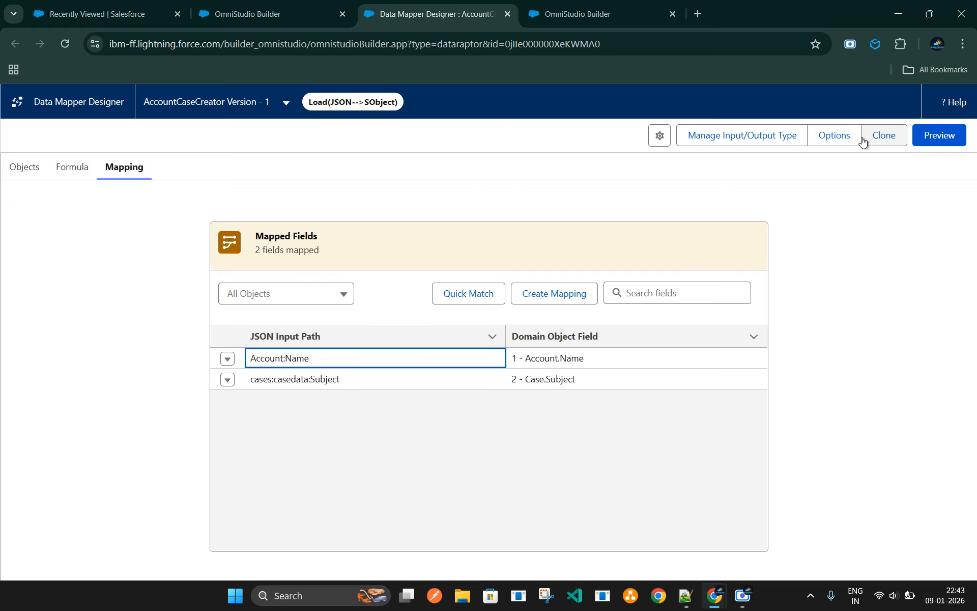
left_click(940, 135)
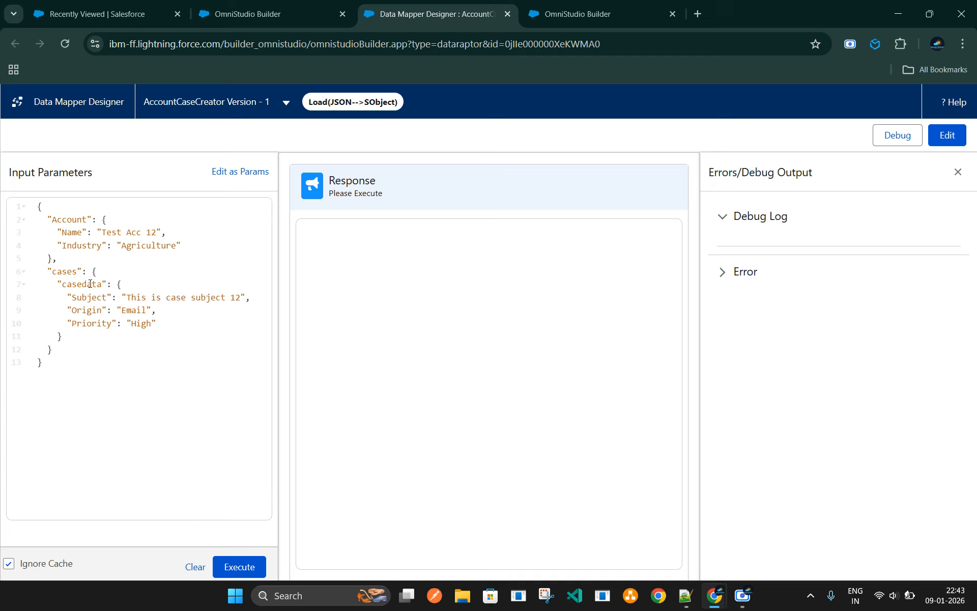
left_click_drag(36, 205, 53, 365)
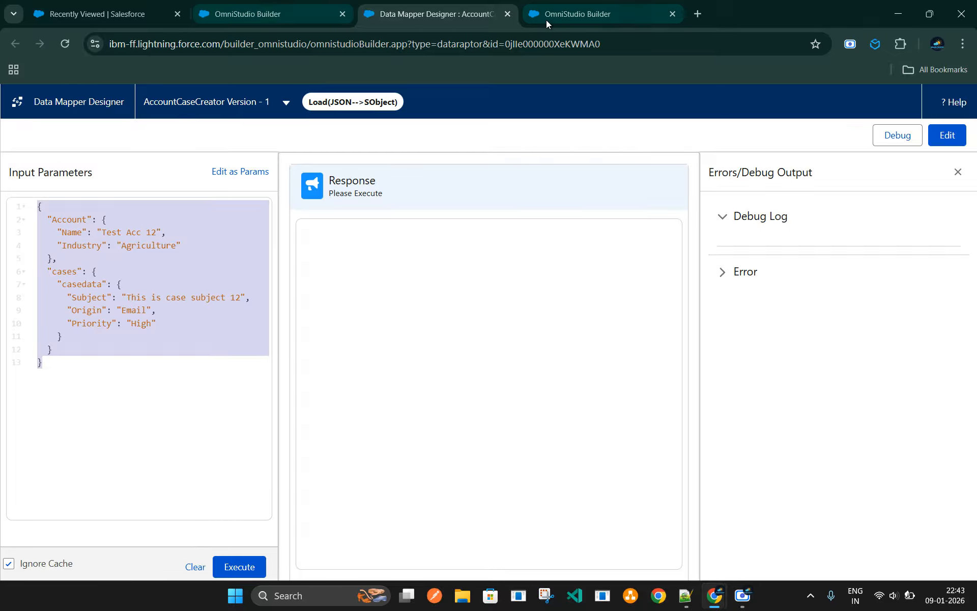
Check the Omniscript form on the org's home page, and return to the active AccountCaseCreator Omniscript in the designer
left_click(573, 18)
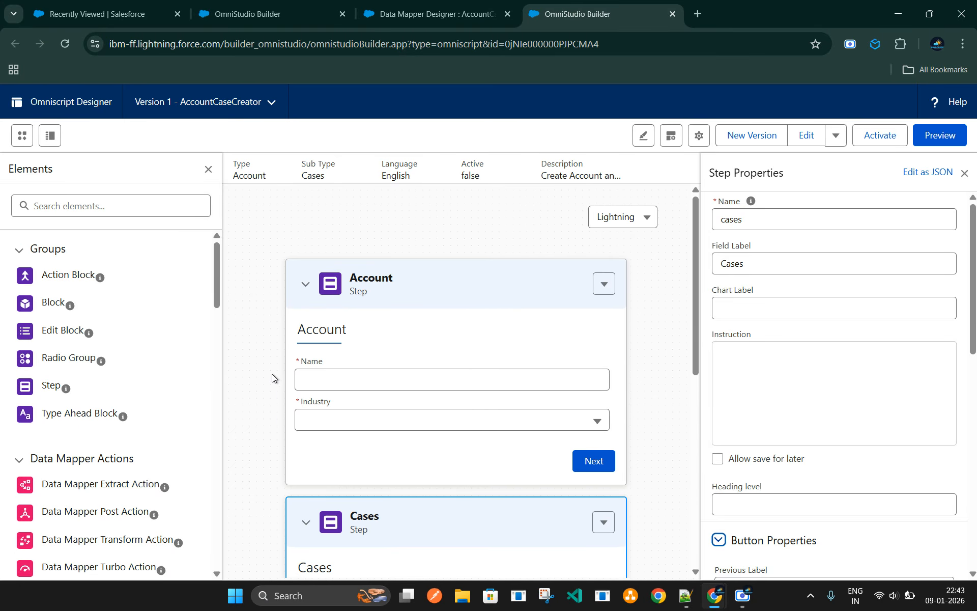
left_click(144, 17)
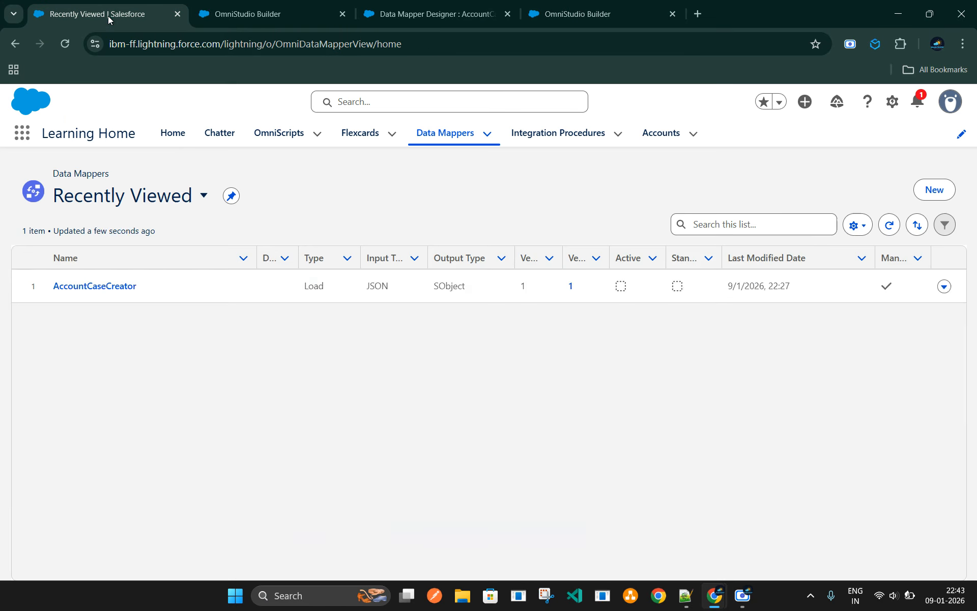
left_click(171, 138)
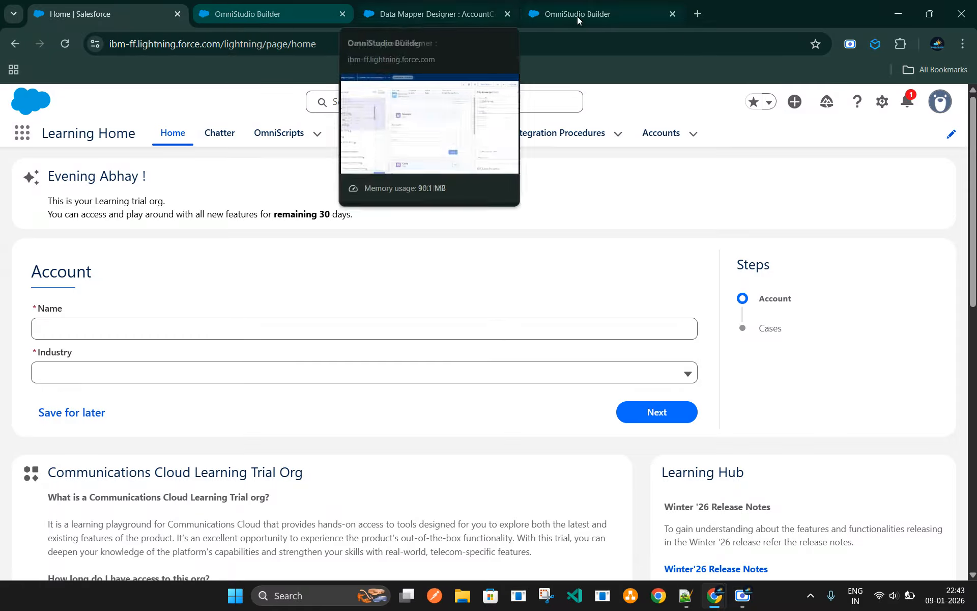
left_click(251, 15)
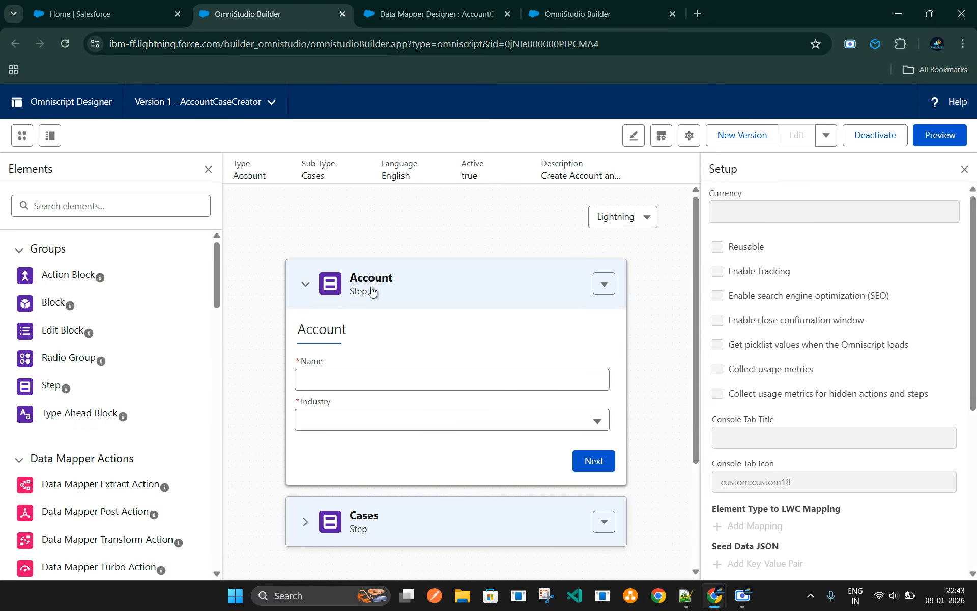
Examine the properties of the Account step and its Name and Industry fields in the Omniscript
left_click(417, 300)
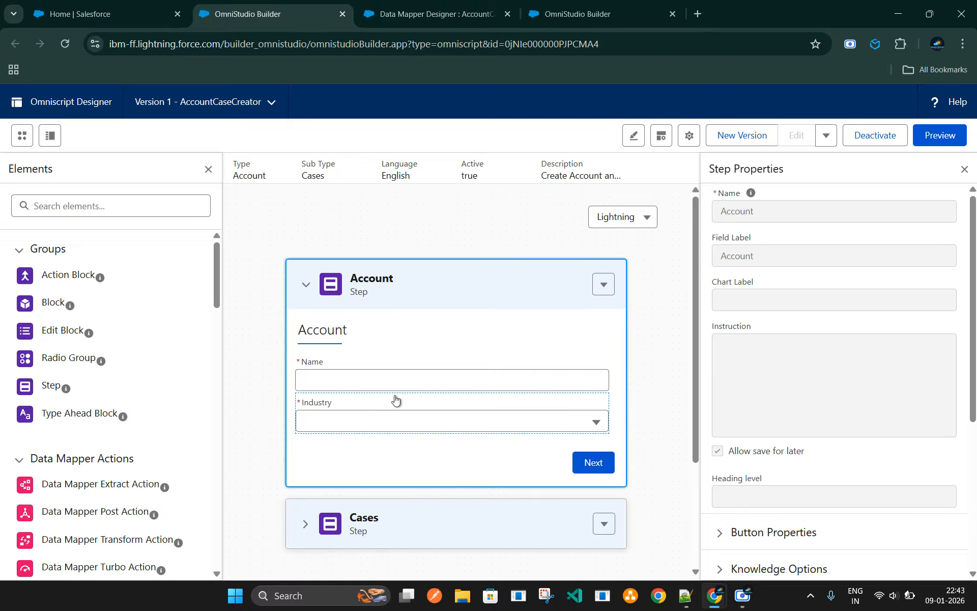
left_click(381, 376)
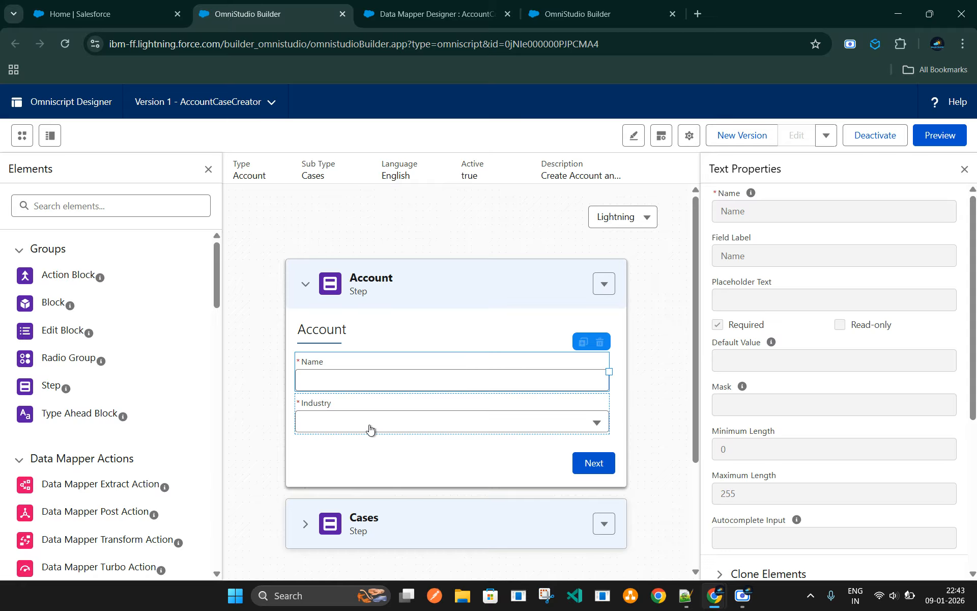
left_click(381, 428)
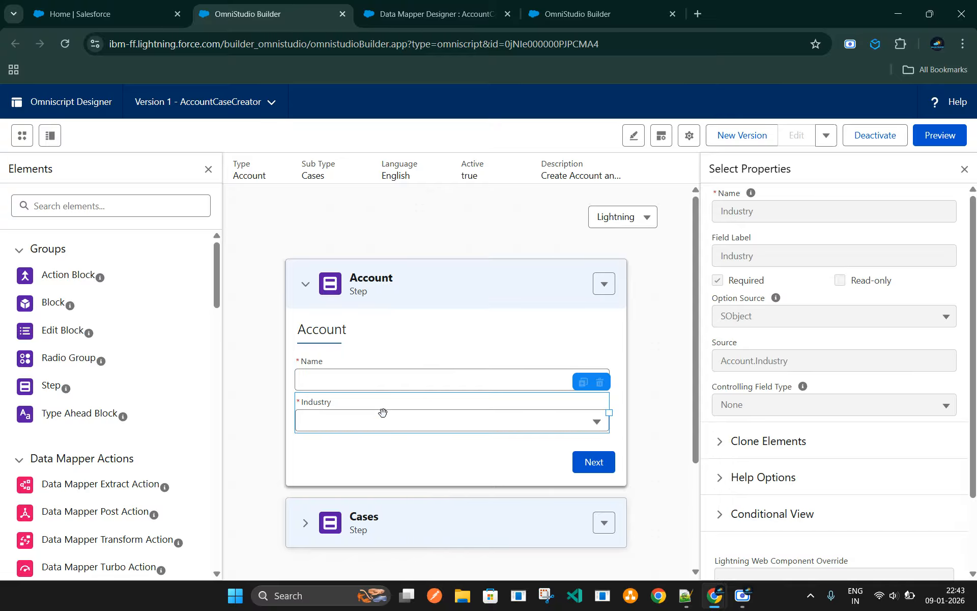
left_click(385, 390)
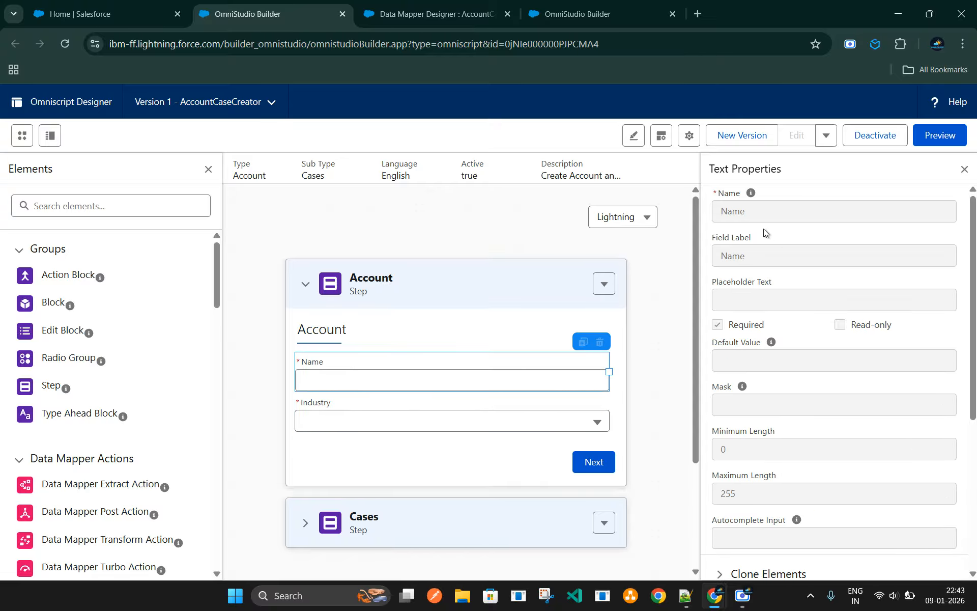
left_click(365, 426)
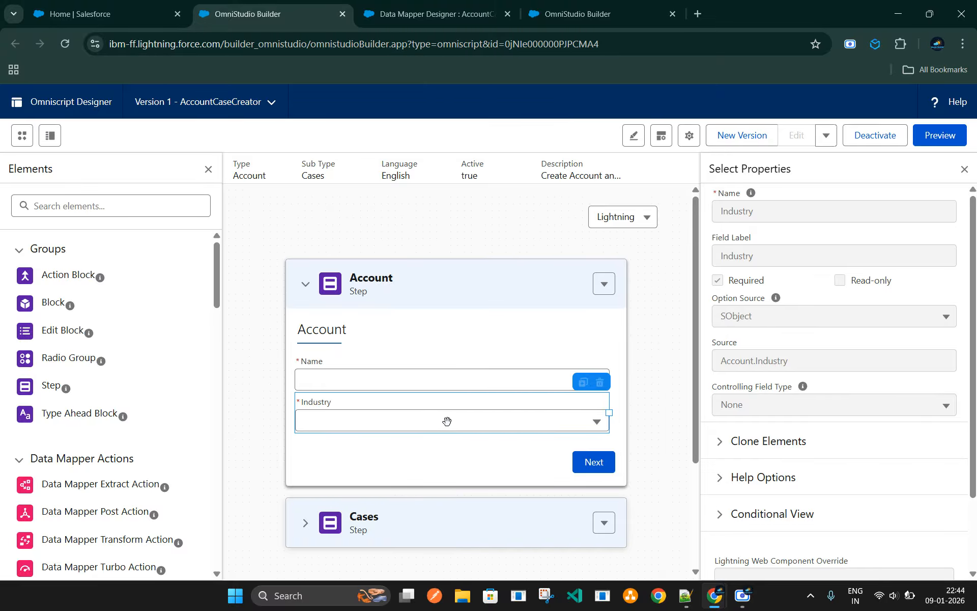
Examine the Cases step and its Case to Create block, including the block's Clone Elements settings
scroll(447, 421, "down", 3)
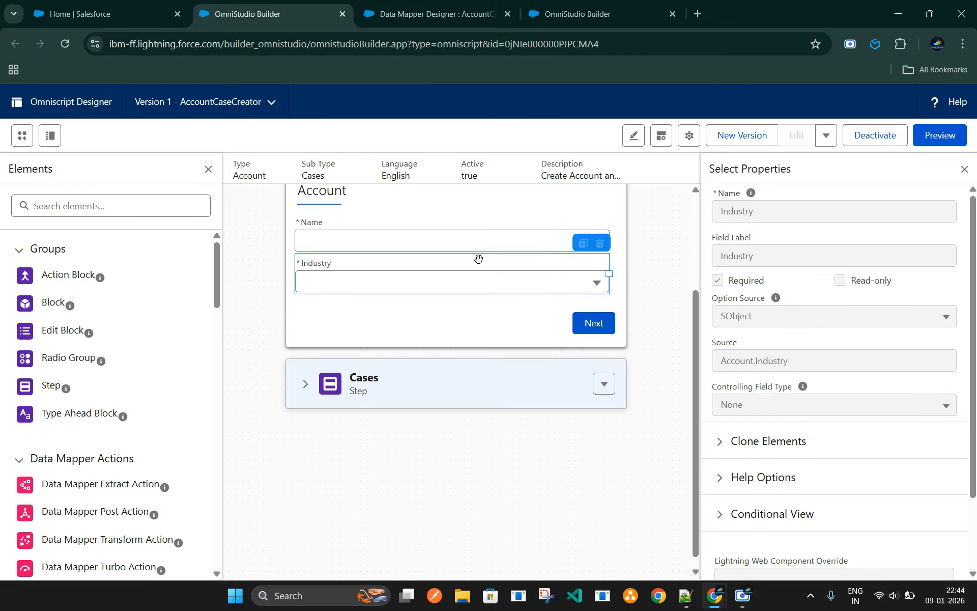
left_click(422, 383)
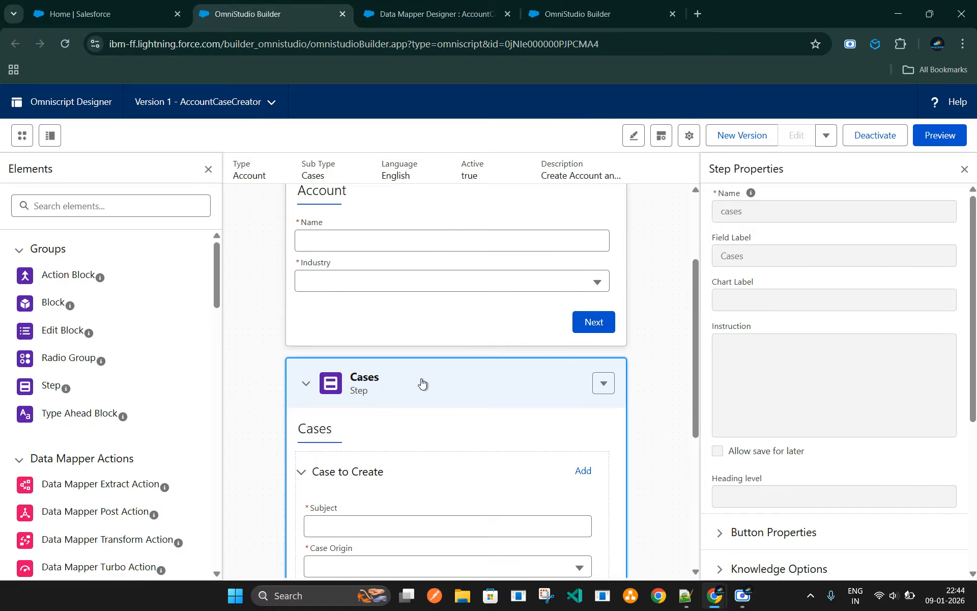
scroll(432, 405, "down", 1)
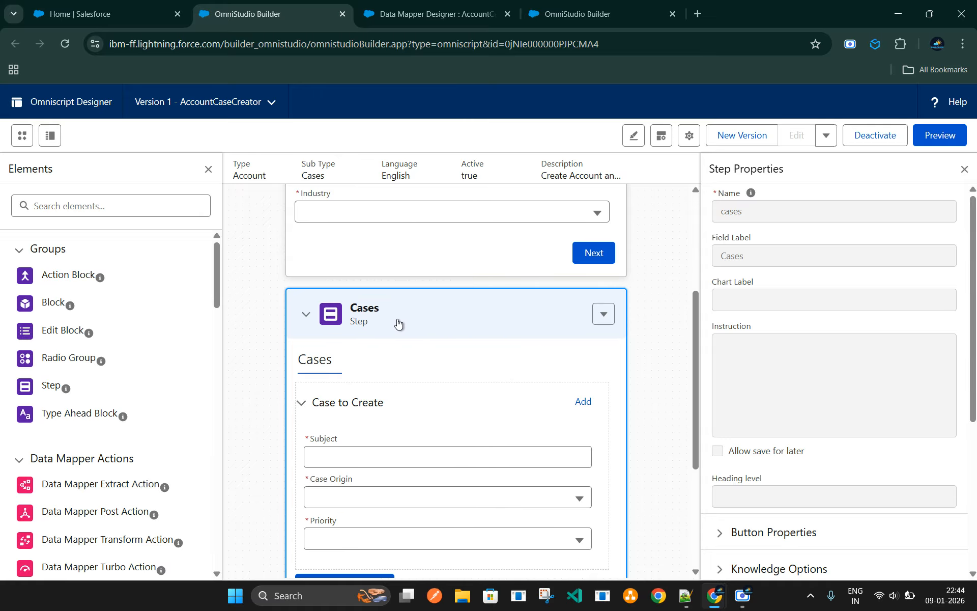
scroll(456, 332, "down", 3)
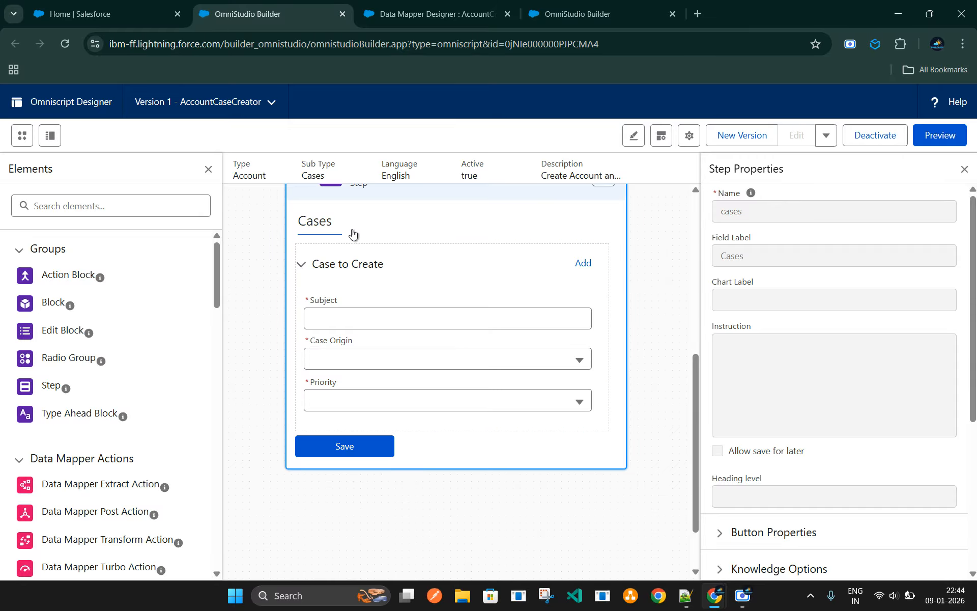
left_click(446, 268)
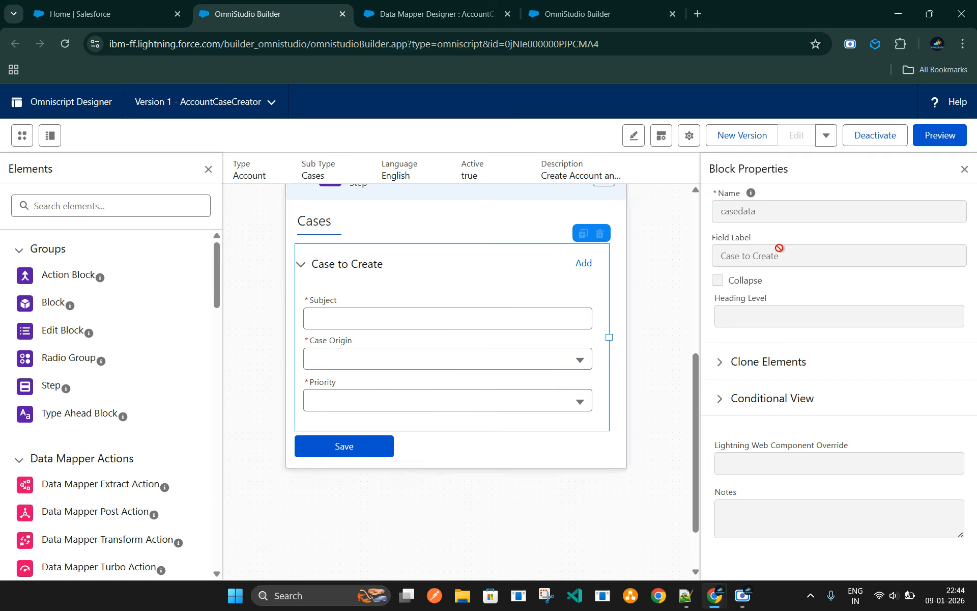
left_click(719, 362)
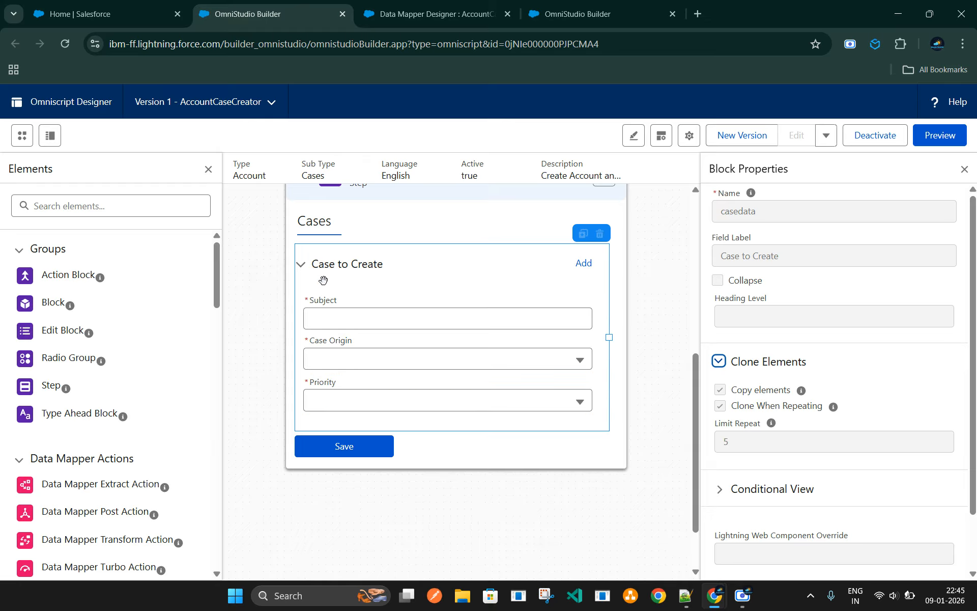
Check the properties of the Save Data Mapper Post Action in the Cases step, and deactivate the Omniscript
left_click(329, 446)
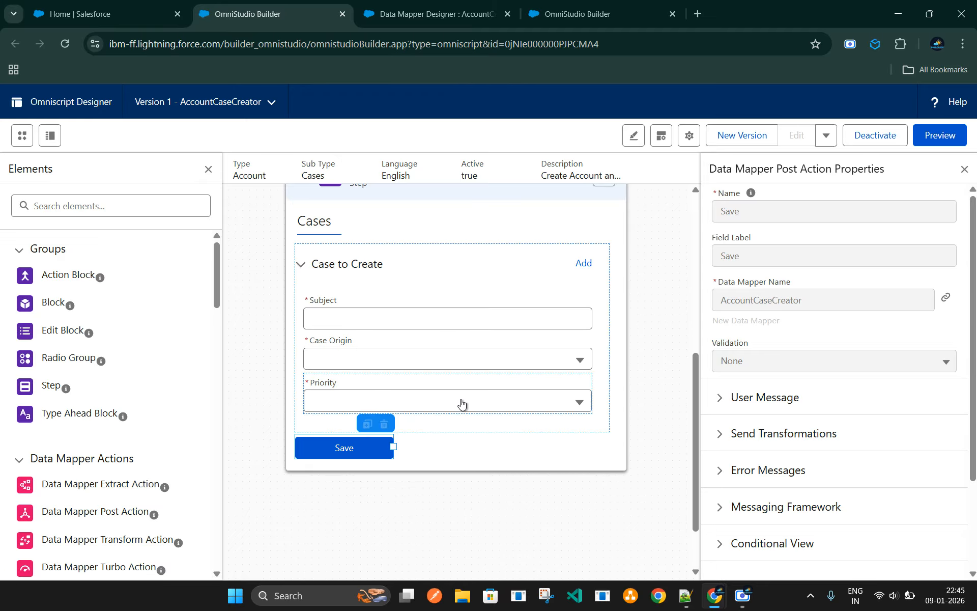
left_click(886, 136)
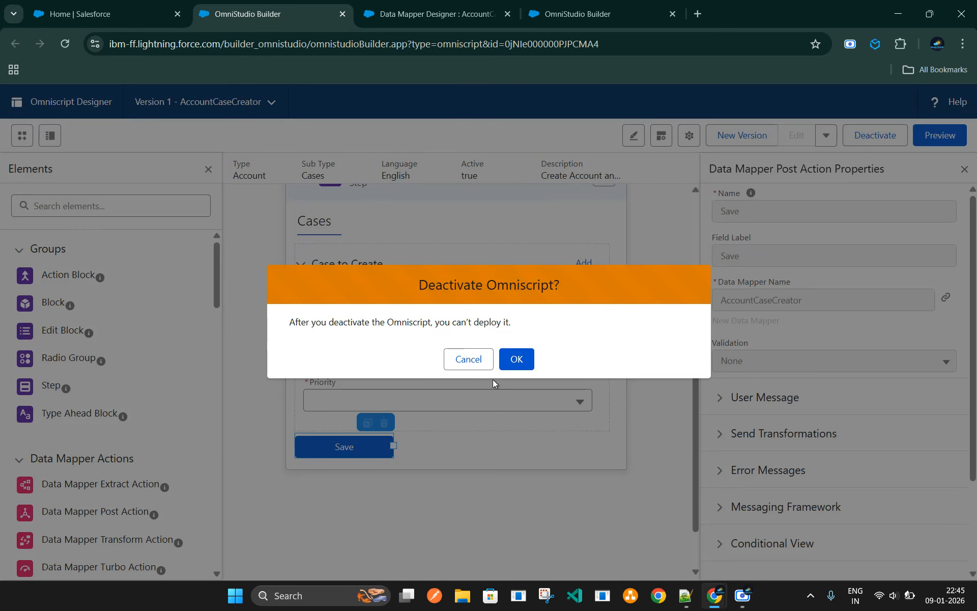
left_click(515, 358)
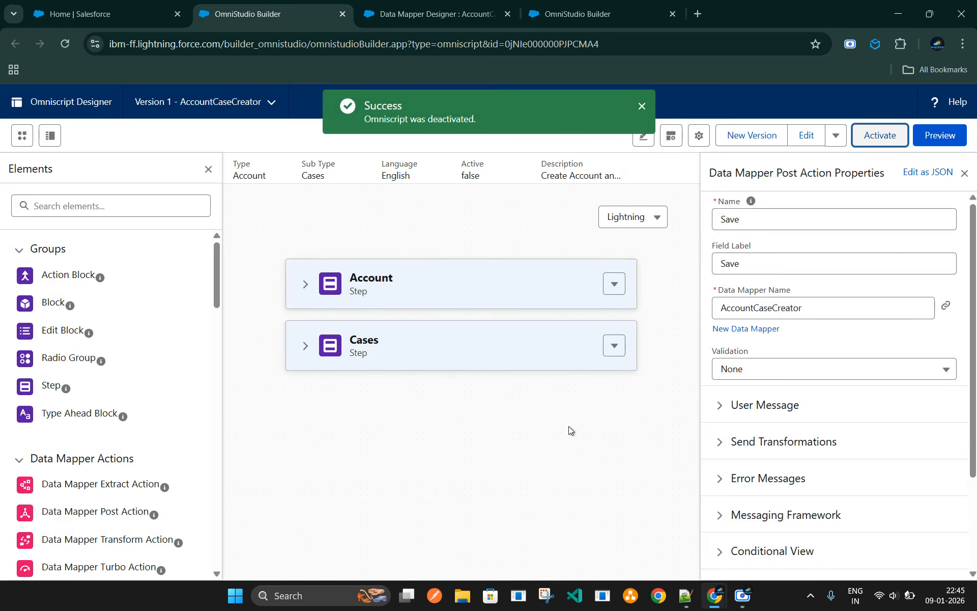
Expand the Cases step, move its Save action out below the step, and return it beneath the Case to Create block
left_click(410, 345)
scroll(435, 467, "down", 5)
left_click(356, 378)
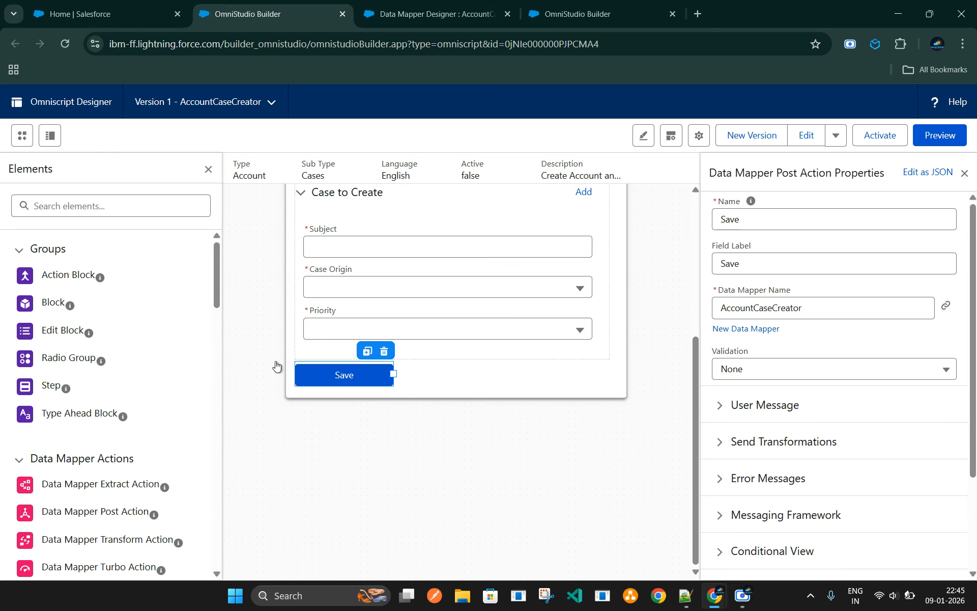
scroll(137, 453, "down", 3)
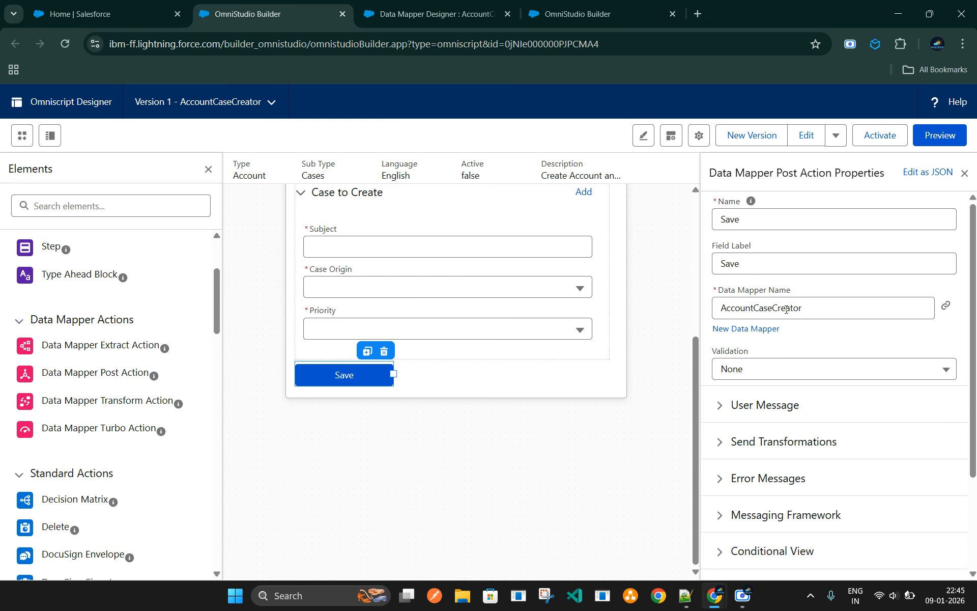
left_click_drag(350, 375, 366, 421)
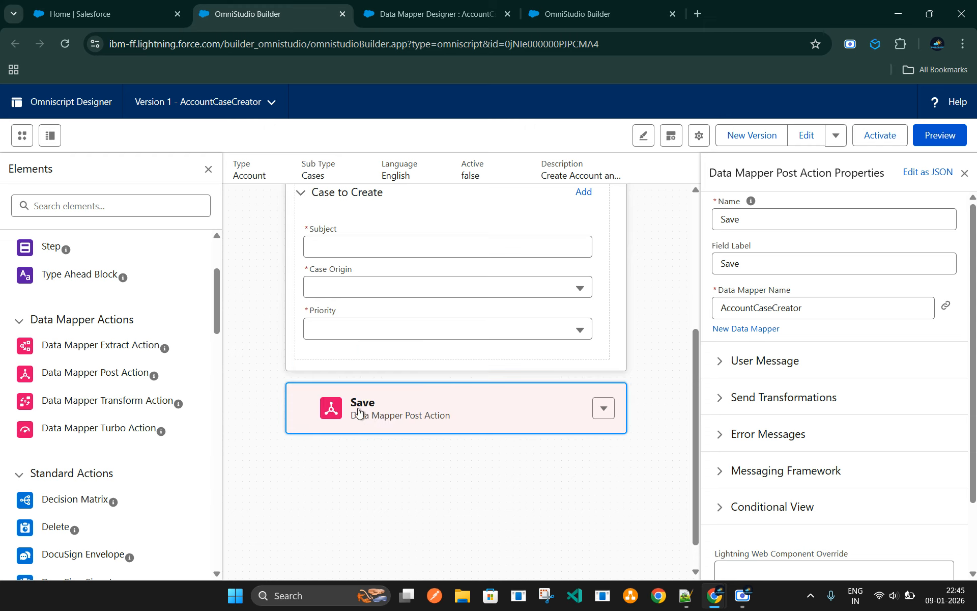
mouse_move(359, 412)
left_mouse_down()
mouse_move(371, 385)
mouse_move(351, 360)
left_mouse_up()
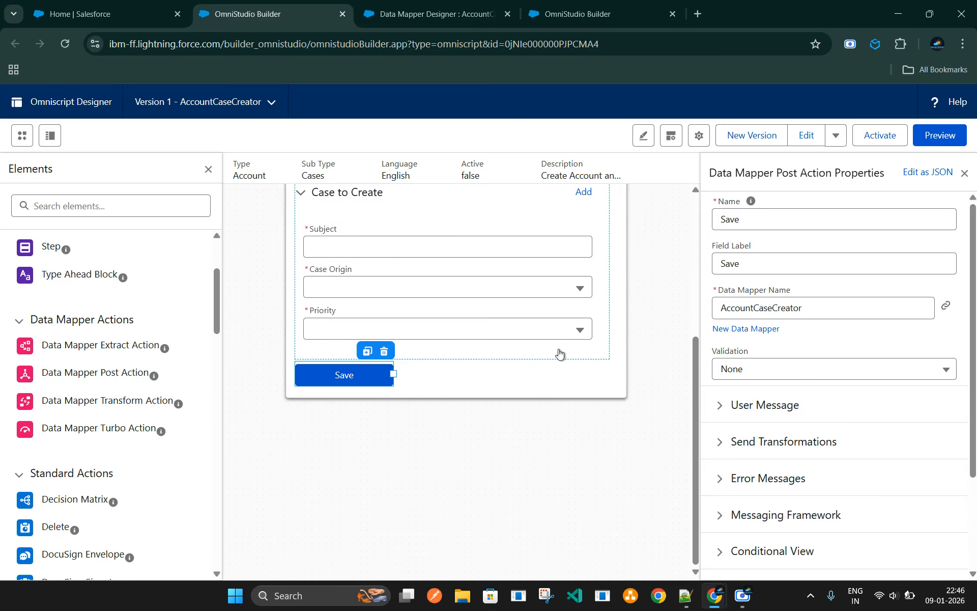
Turn Copy elements off and back on in the Clone Elements settings of the Case to Create block
scroll(517, 362, "up", 3)
left_click(452, 327)
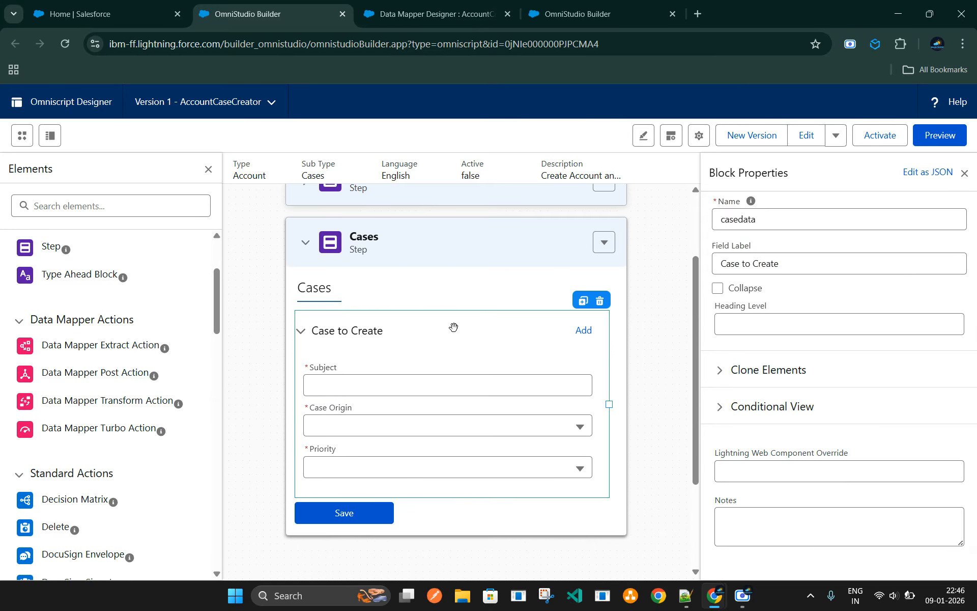
left_click(722, 376)
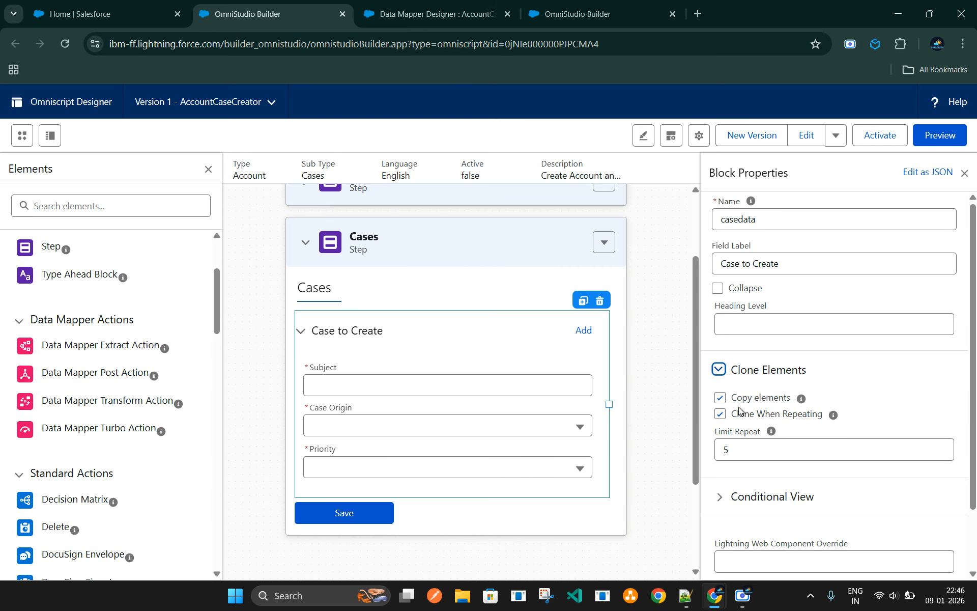
left_click(720, 398)
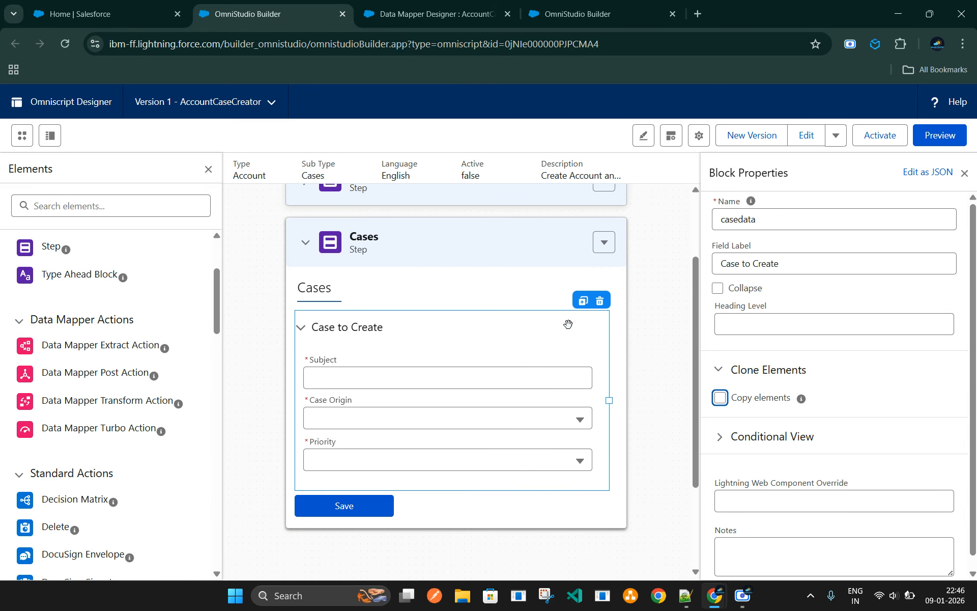
left_click(720, 398)
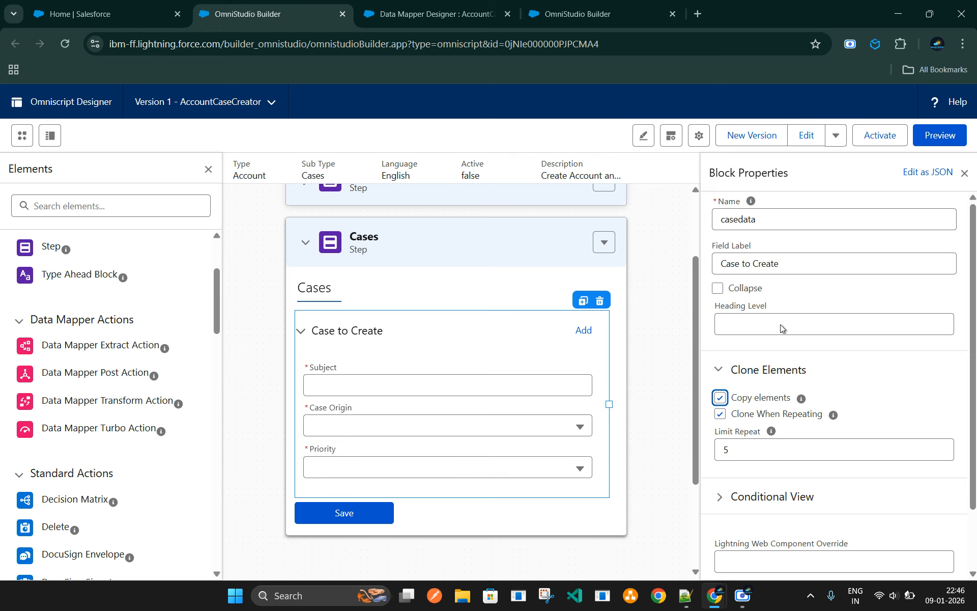
Preview the Omniscript and complete its Account step with the name New Trial Demo 2 and the industry Apparel
left_click(943, 135)
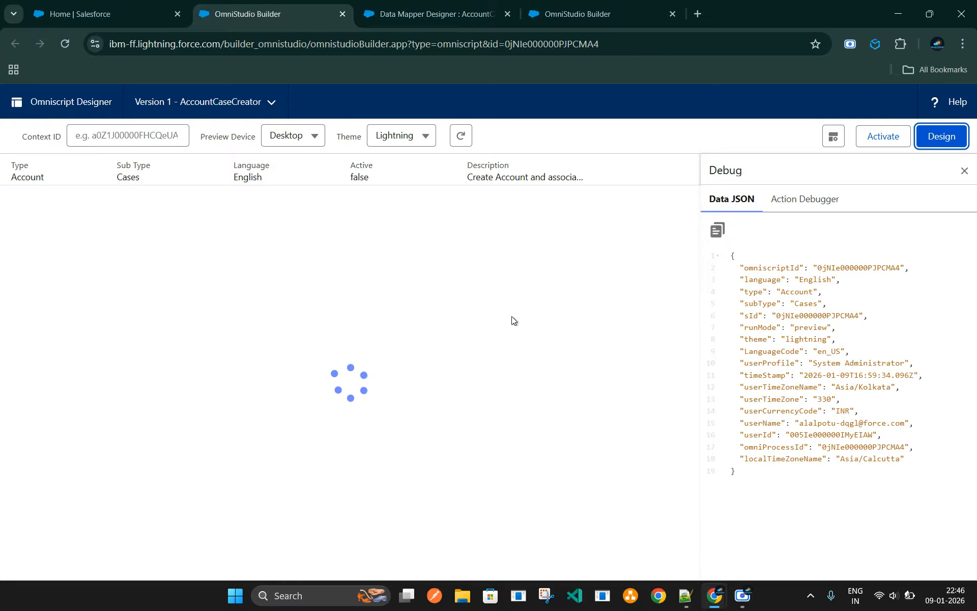
left_click(422, 17)
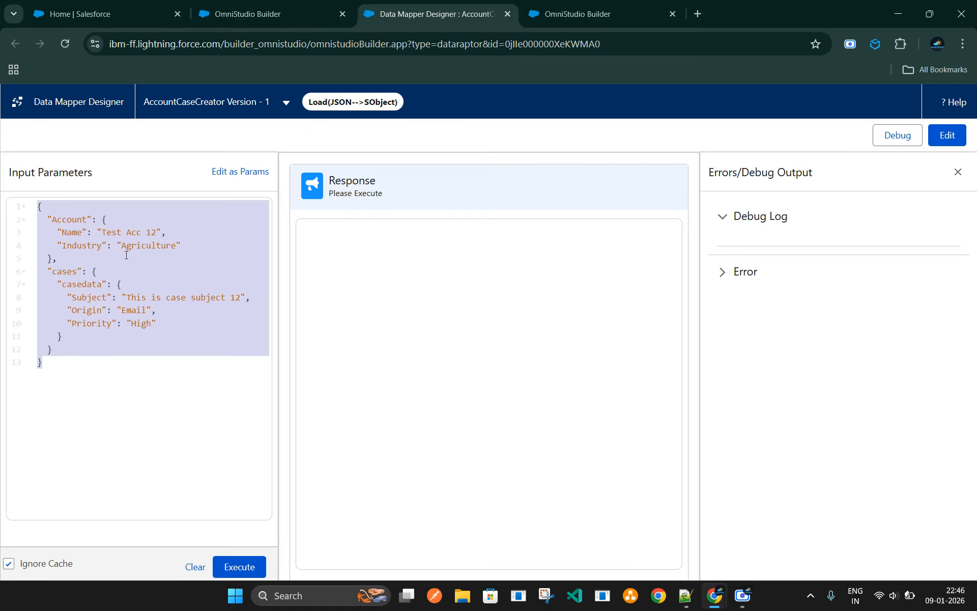
left_click(237, 10)
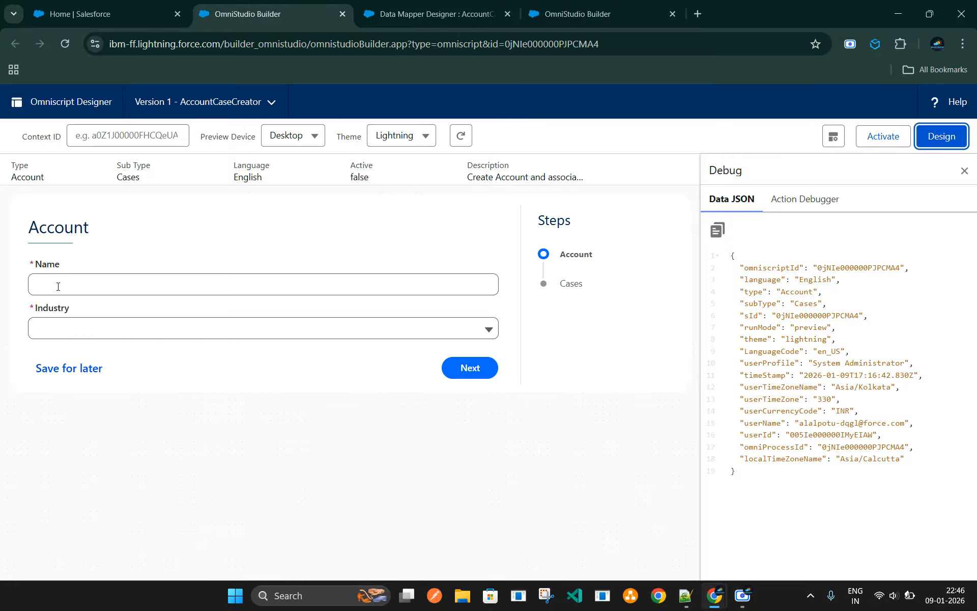
left_click(60, 286)
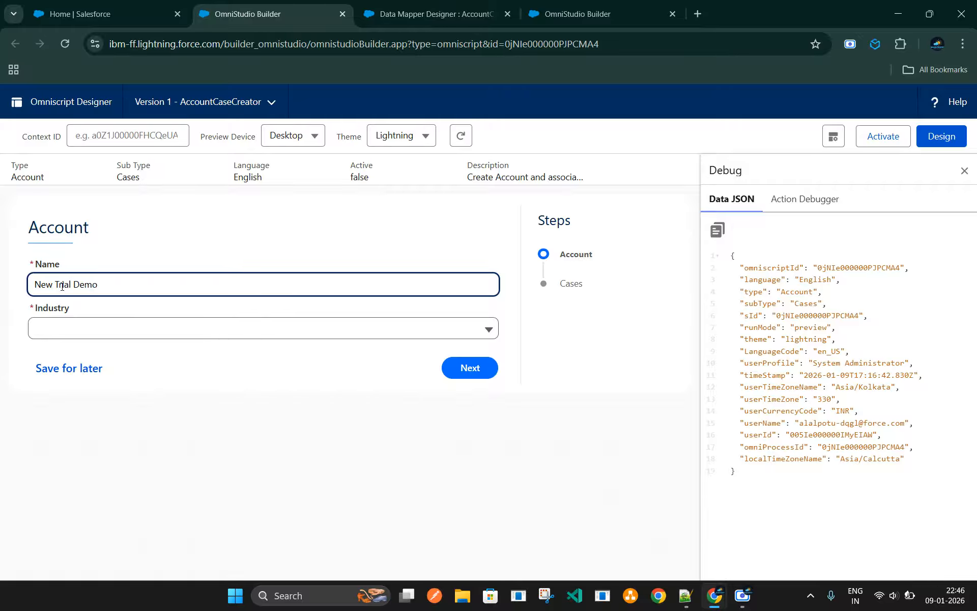
type("2")
left_click(72, 330)
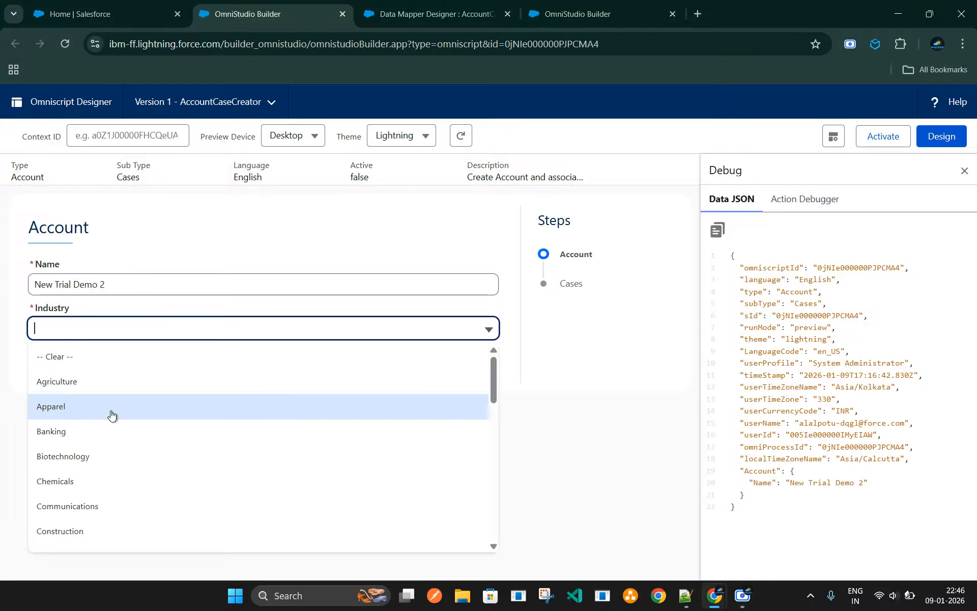
left_click(109, 411)
left_click(478, 375)
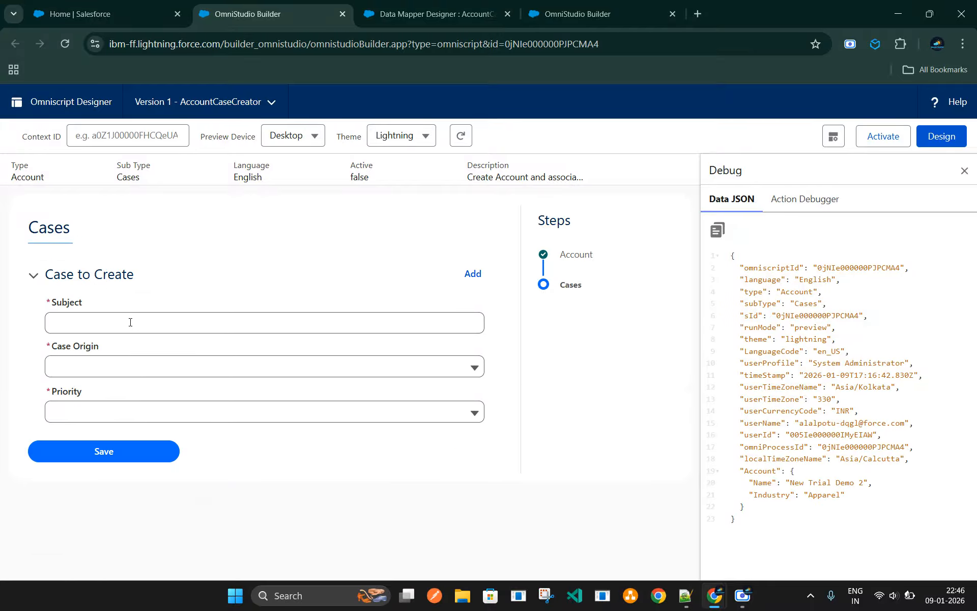
Fill in the first case with subject Case Demo 2- 1, origin Email and priority Medium, and add a second case
left_click(79, 322)
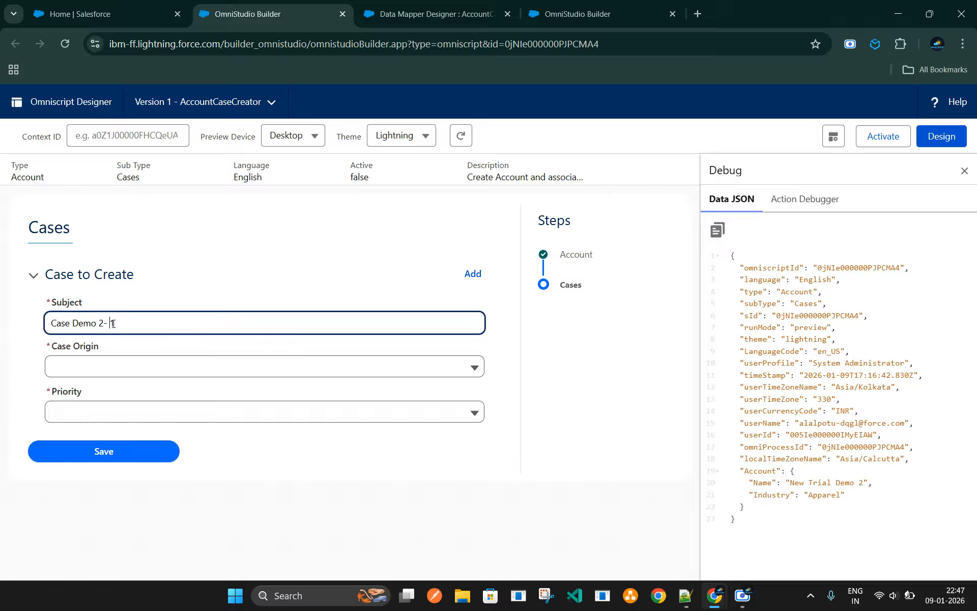
left_click(118, 367)
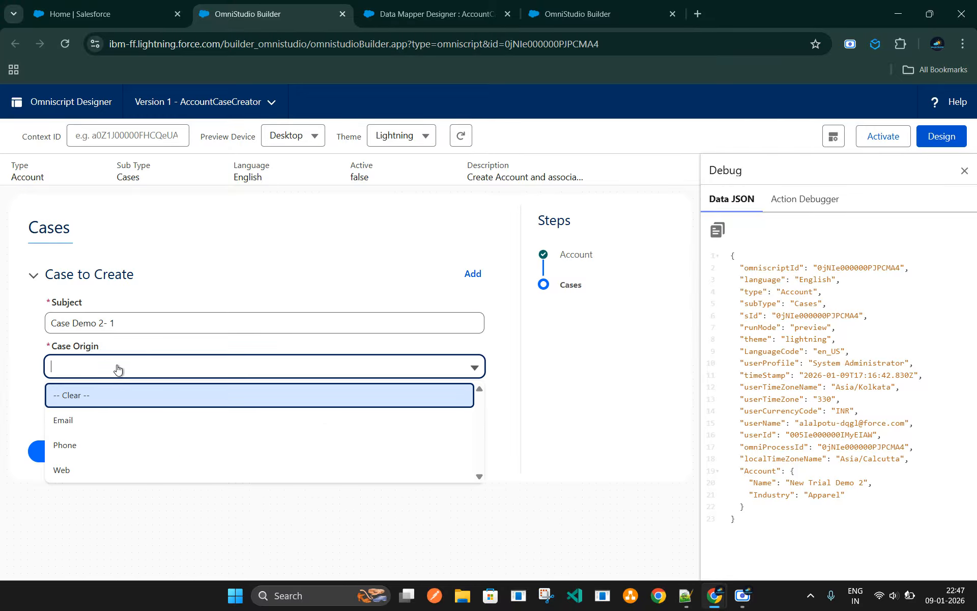
left_click(114, 412)
left_click(119, 416)
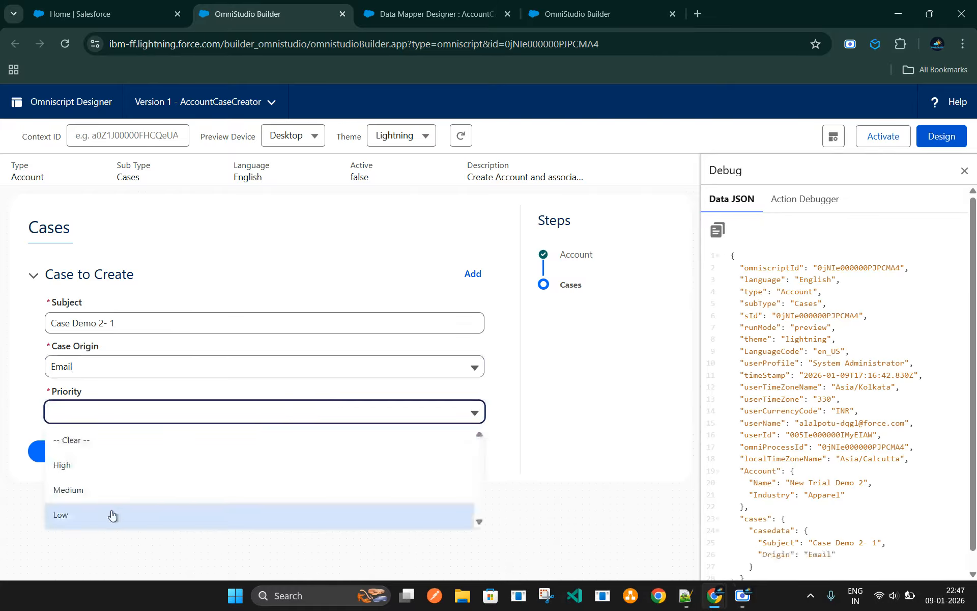
left_click(97, 489)
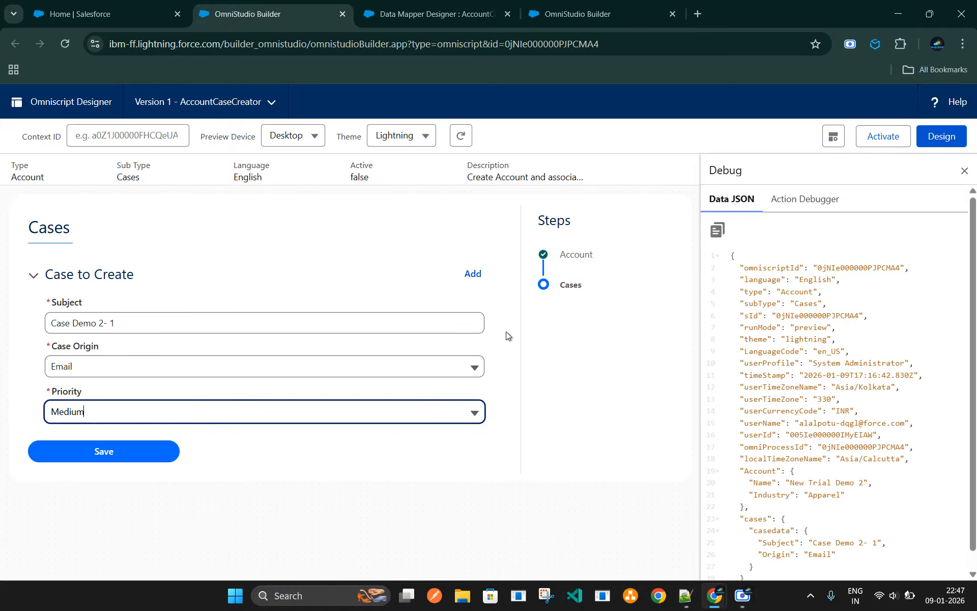
left_click(473, 274)
scroll(104, 490, "down", 2)
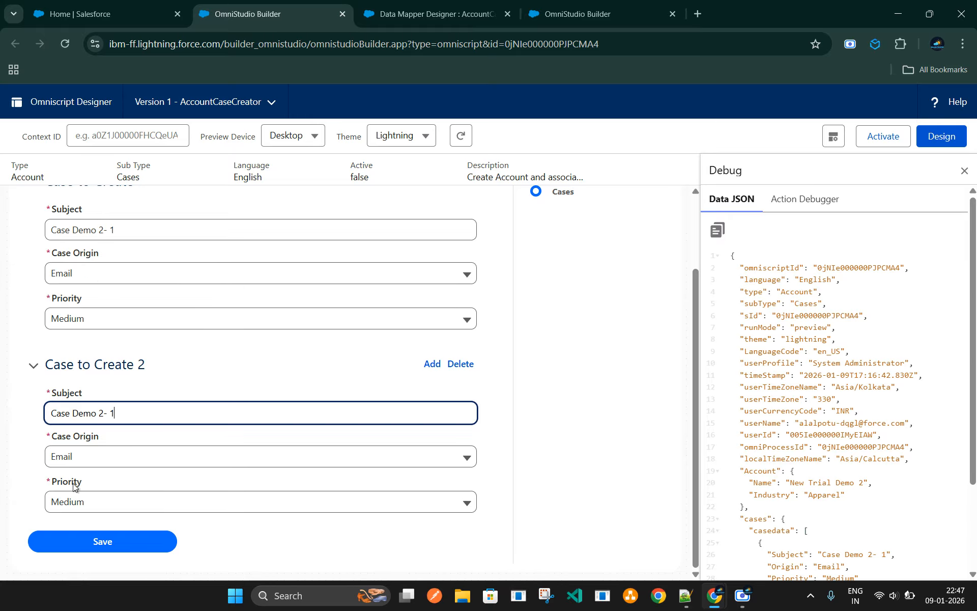
Examine the Clone Elements settings of the Case to Create block, including Clone When Repeating, in the other Omniscript designer tab
left_click(564, 14)
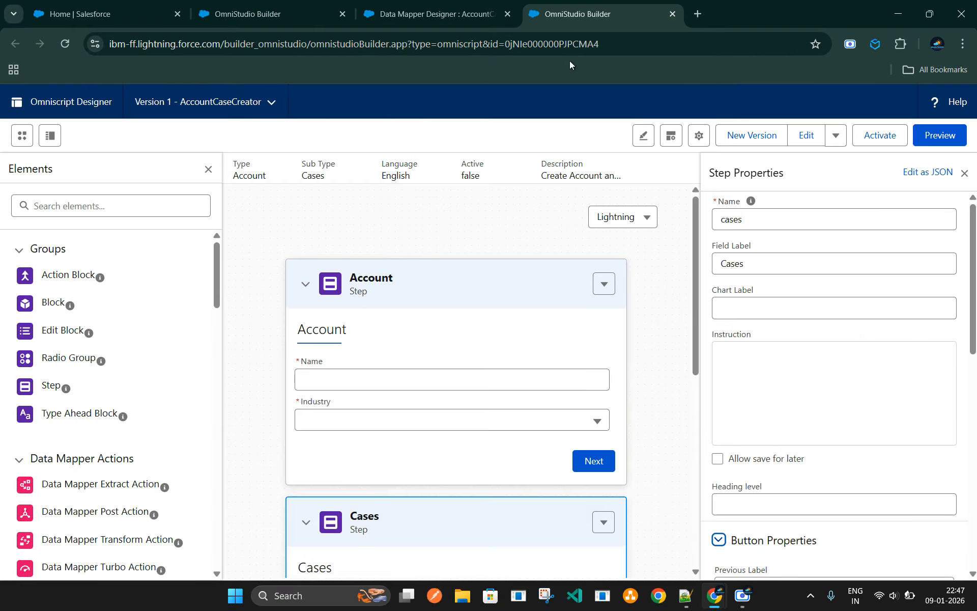
scroll(434, 493, "down", 5)
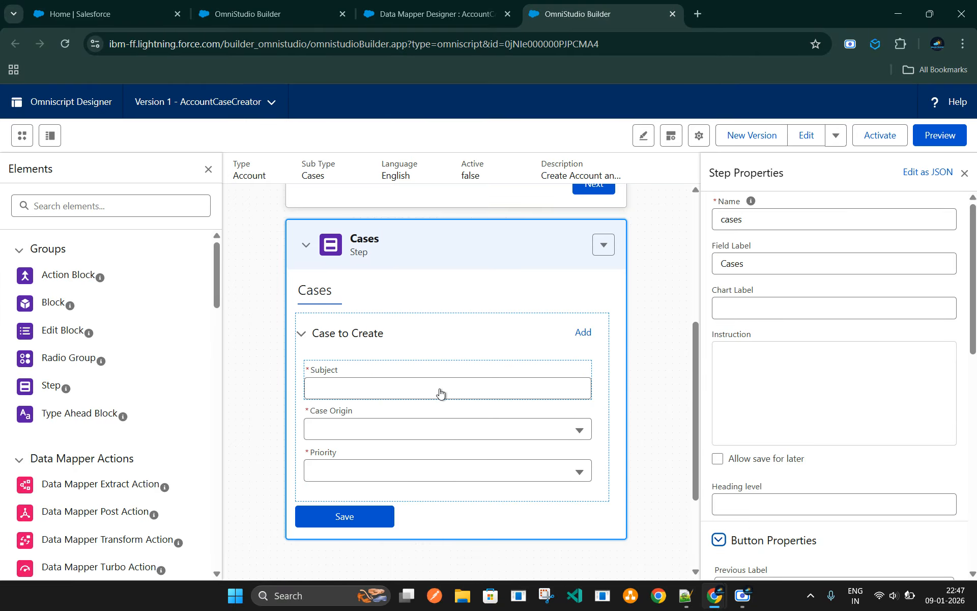
left_click(440, 392)
left_click(457, 331)
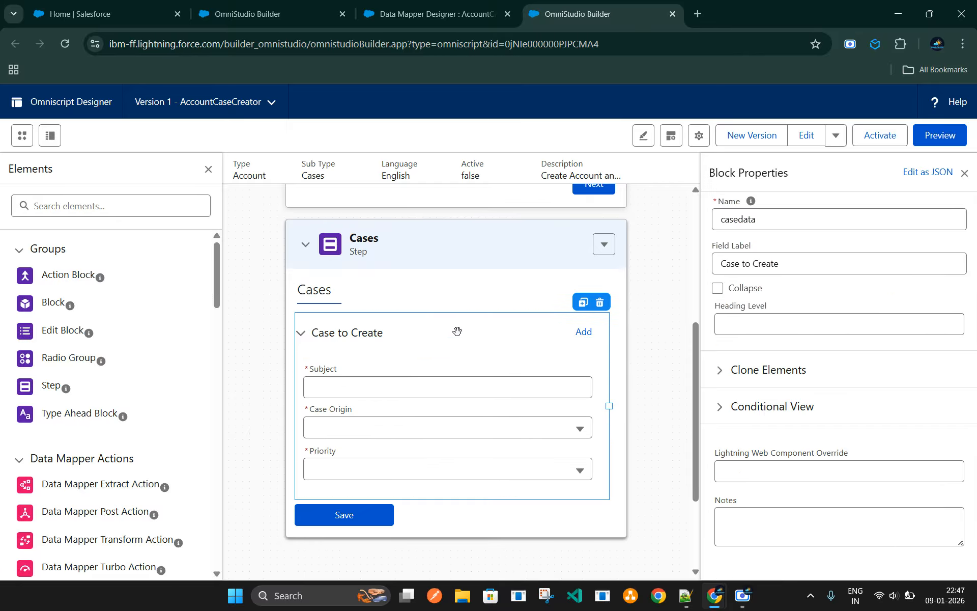
left_click(719, 370)
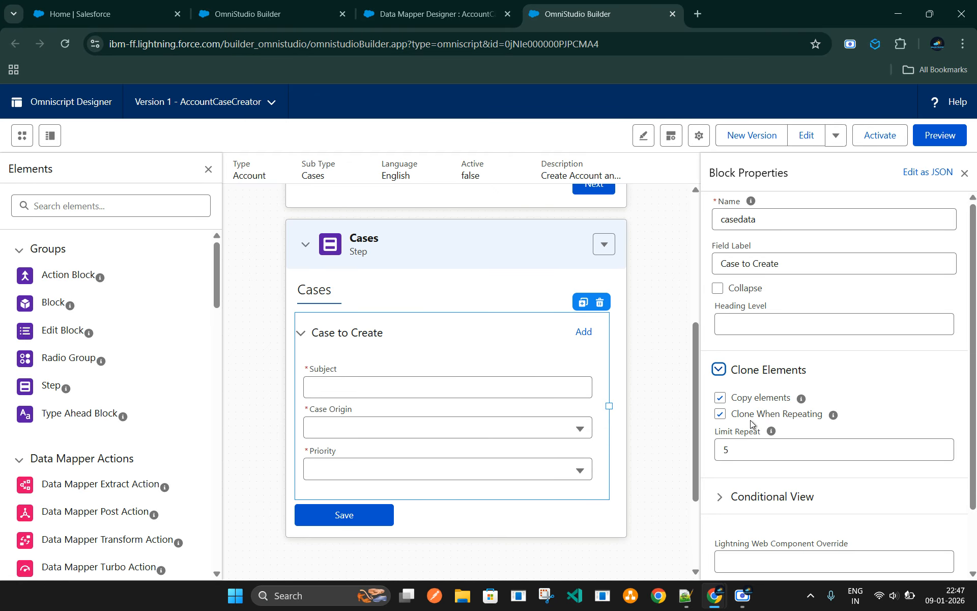
mouse_move(838, 419)
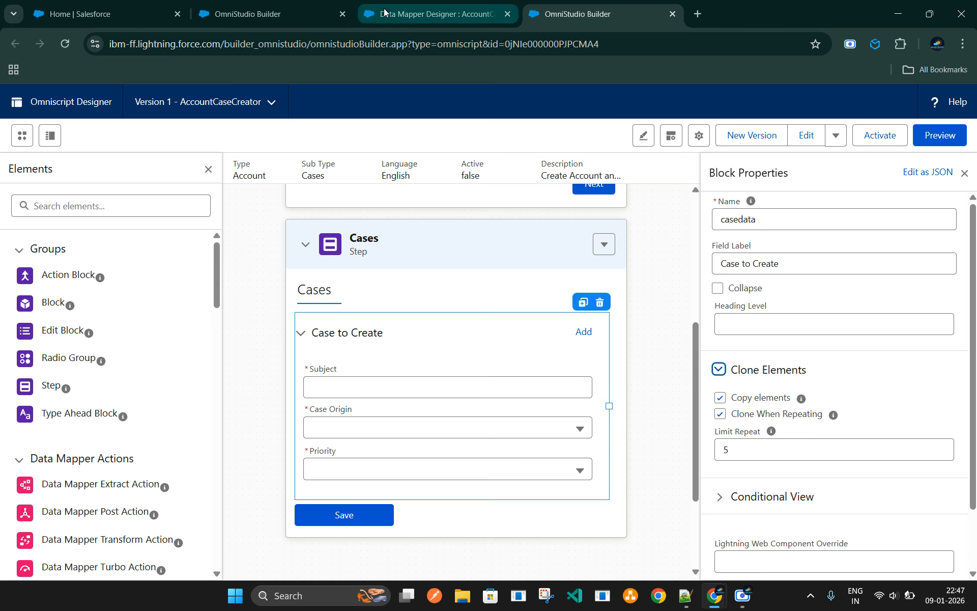
Return to the Omniscript preview and highlight the Account and cases nodes in the debug Data JSON
left_click(412, 15)
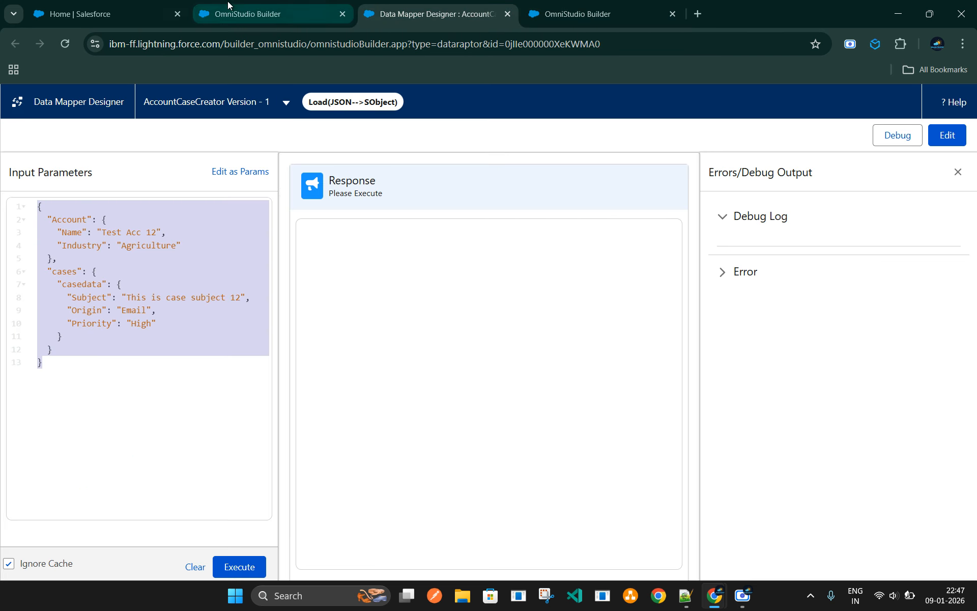
left_click(237, 12)
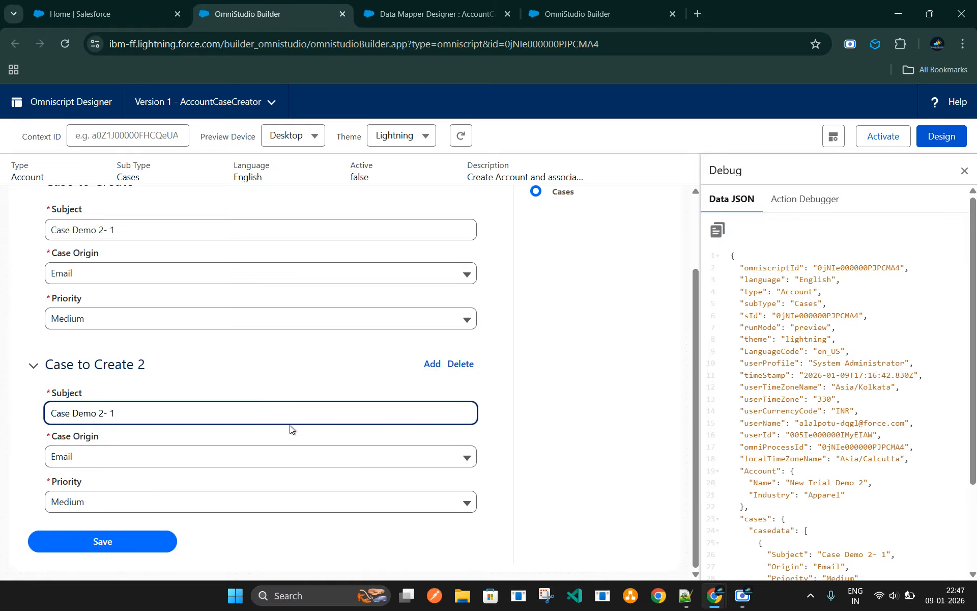
scroll(808, 453, "down", 1)
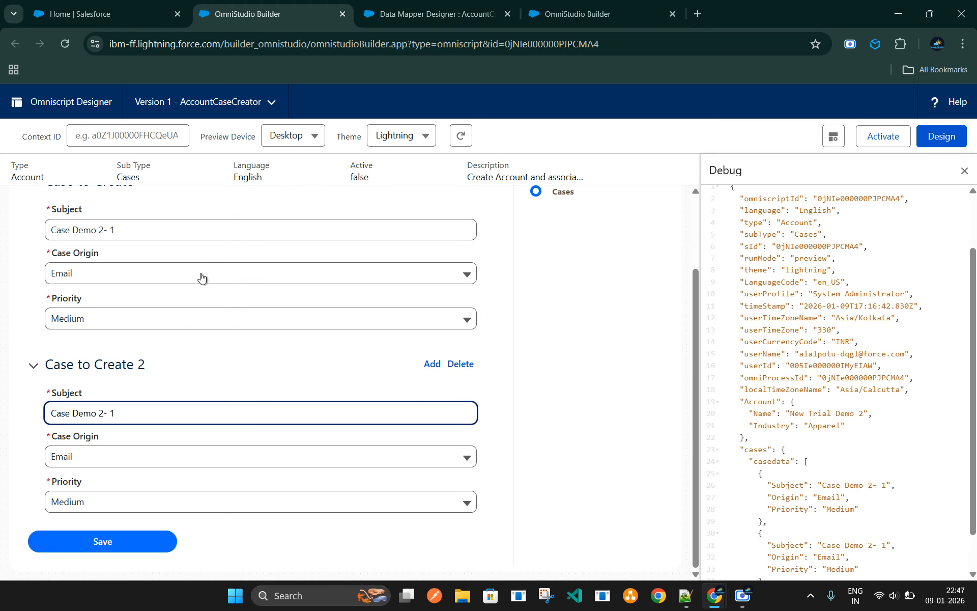
scroll(863, 482, "down", 1)
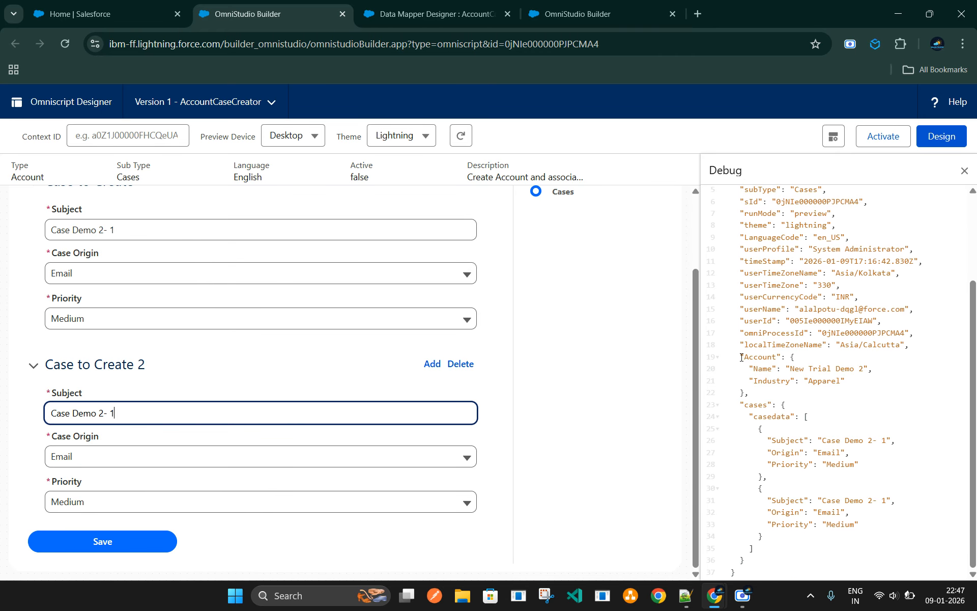
left_click_drag(741, 357, 774, 562)
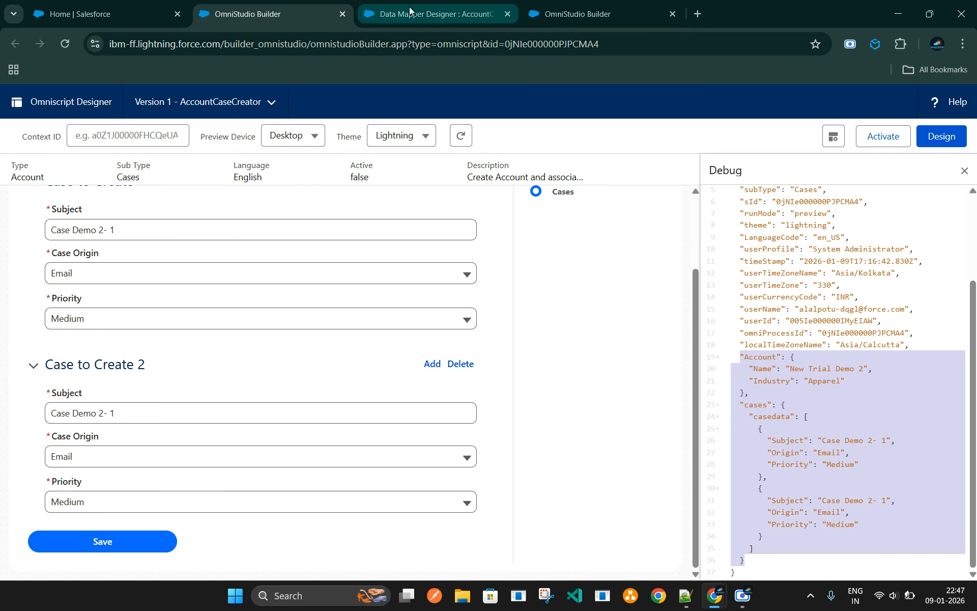
Review the AccountCaseCreator Data Mapper's field mappings, and reopen its preview with the sample input JSON
left_click(432, 13)
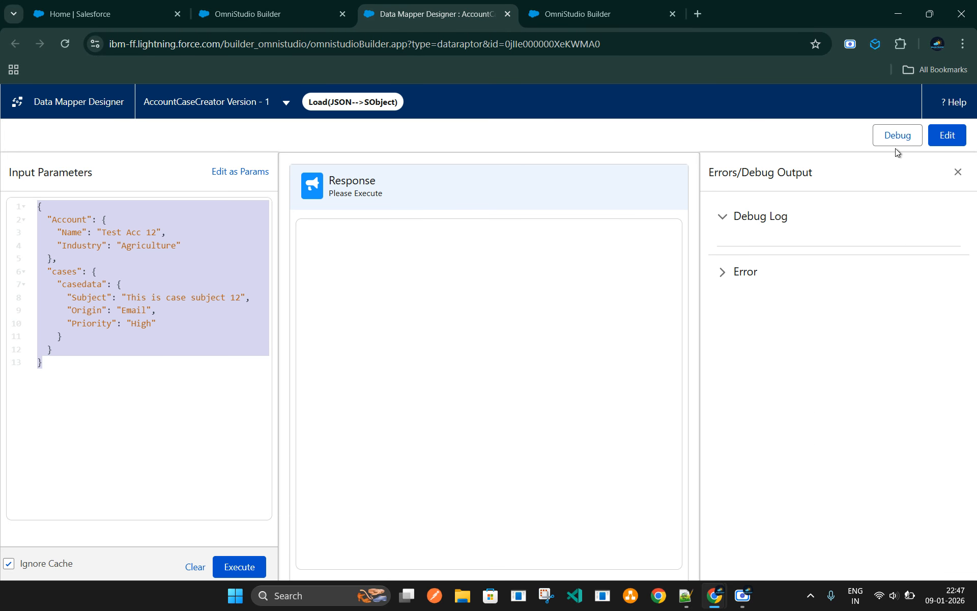
left_click(946, 141)
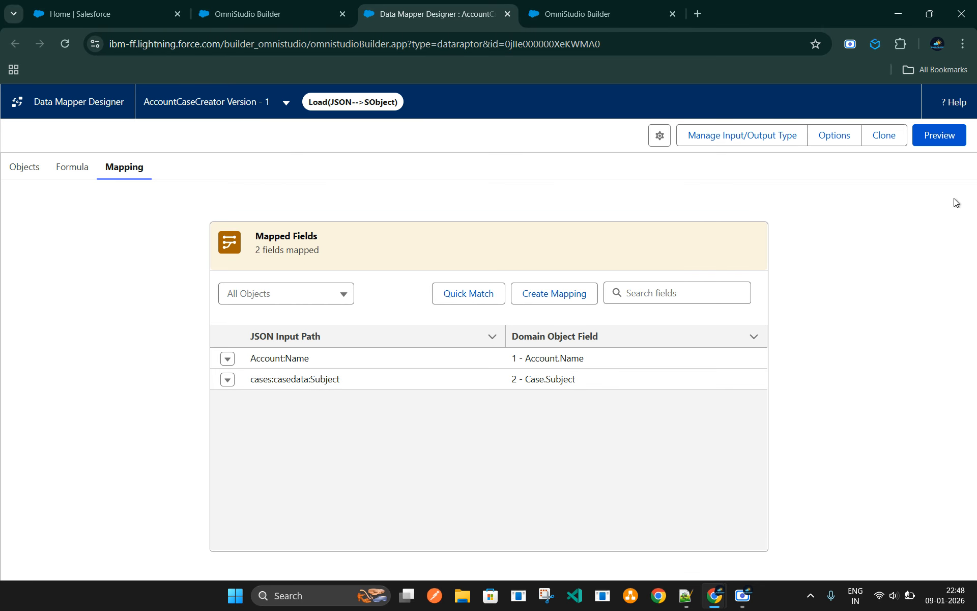
left_click(940, 147)
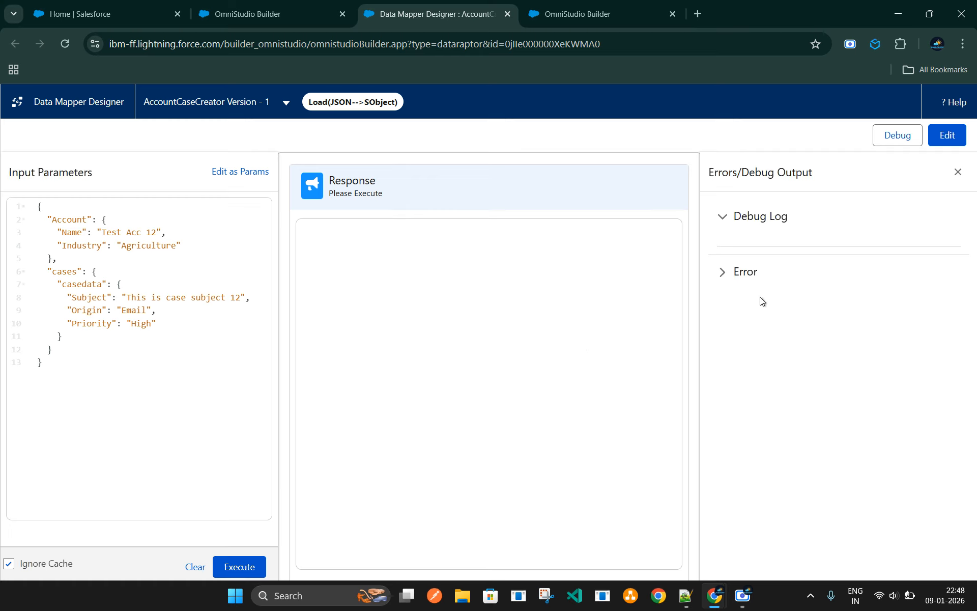
Highlight the sample input JSON and its cases and casedata nodes in the Data Mapper preview
left_click_drag(36, 208, 89, 376)
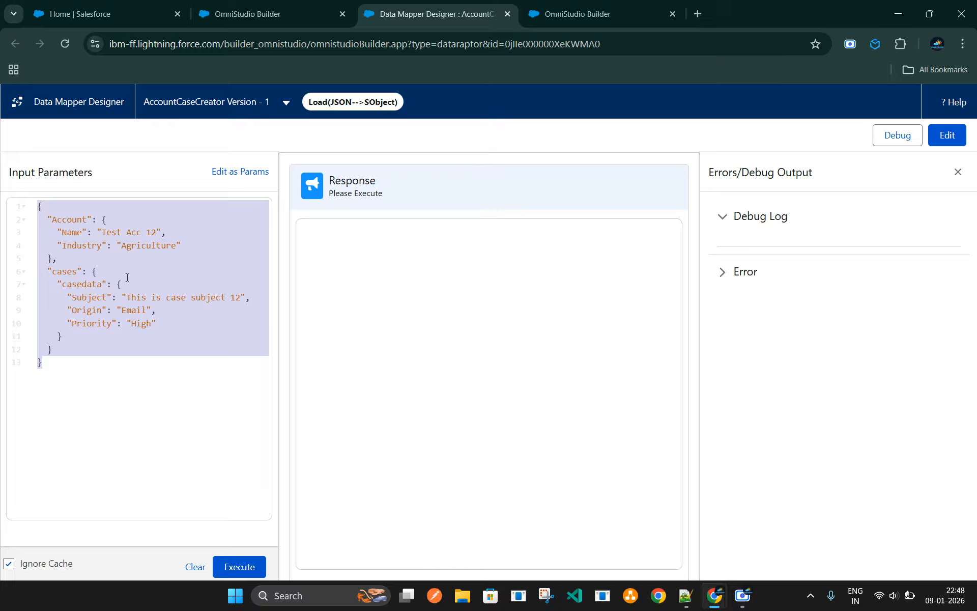
double_click(69, 272)
double_click(85, 283)
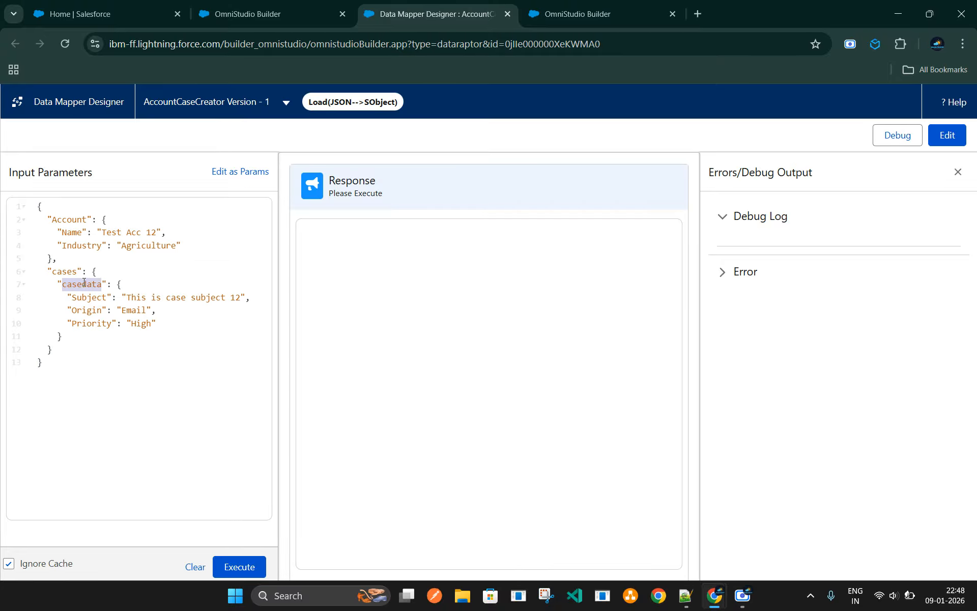
double_click(62, 274)
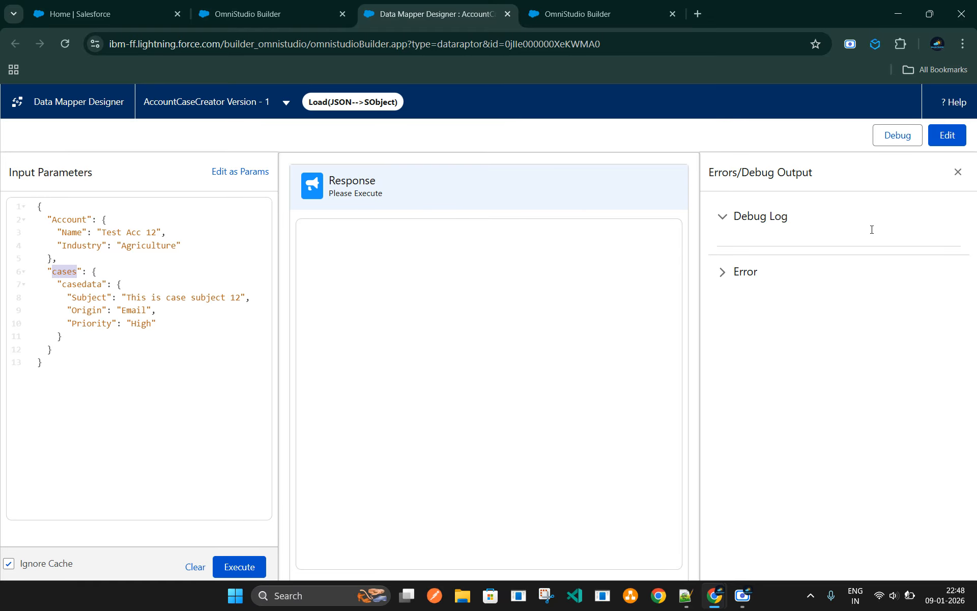
Return to the Data Mapper's mappings and examine the JSON input path of the Account:Name mapping, closing it without saving
left_click(940, 142)
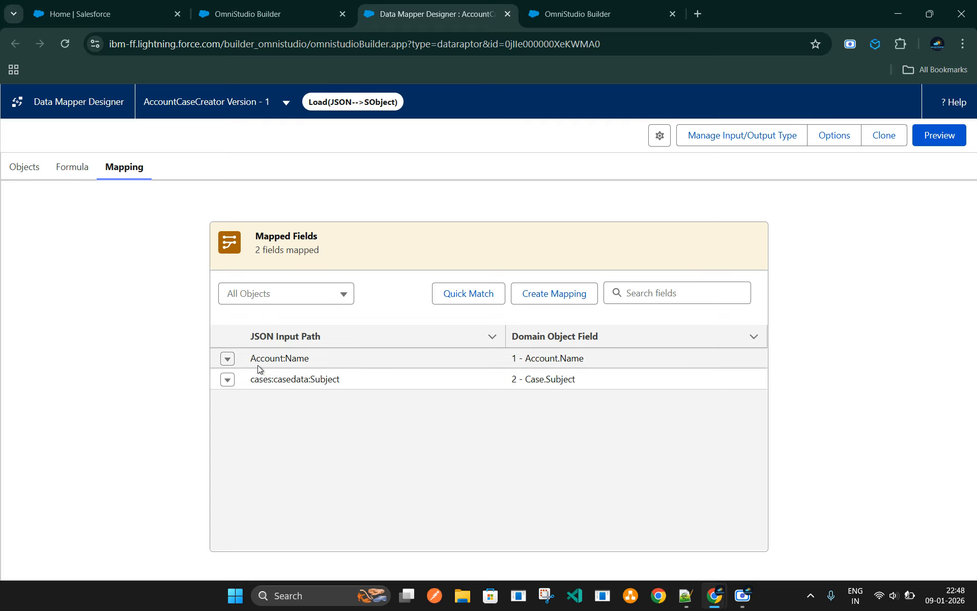
left_click_drag(250, 358, 313, 362)
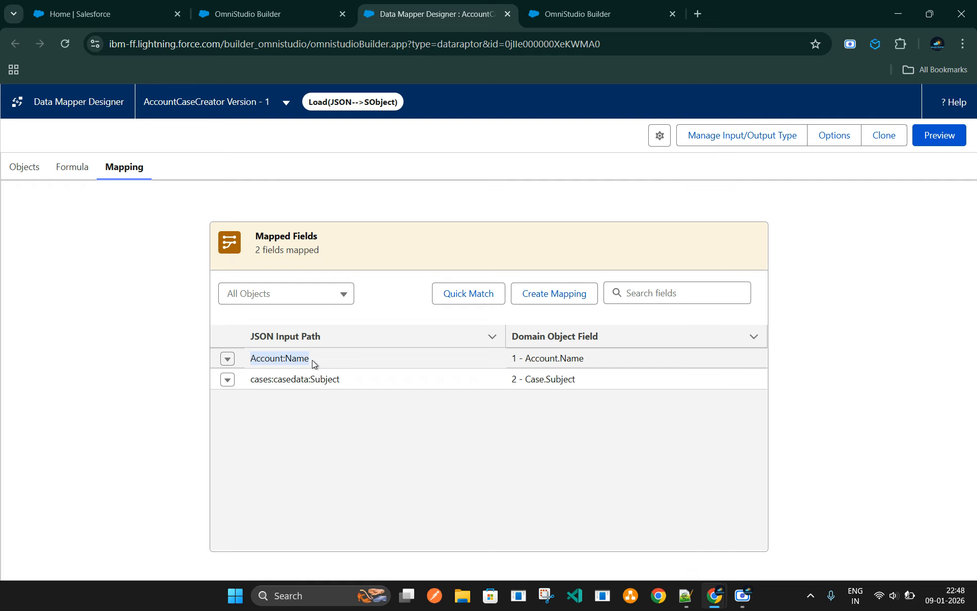
left_click(313, 359)
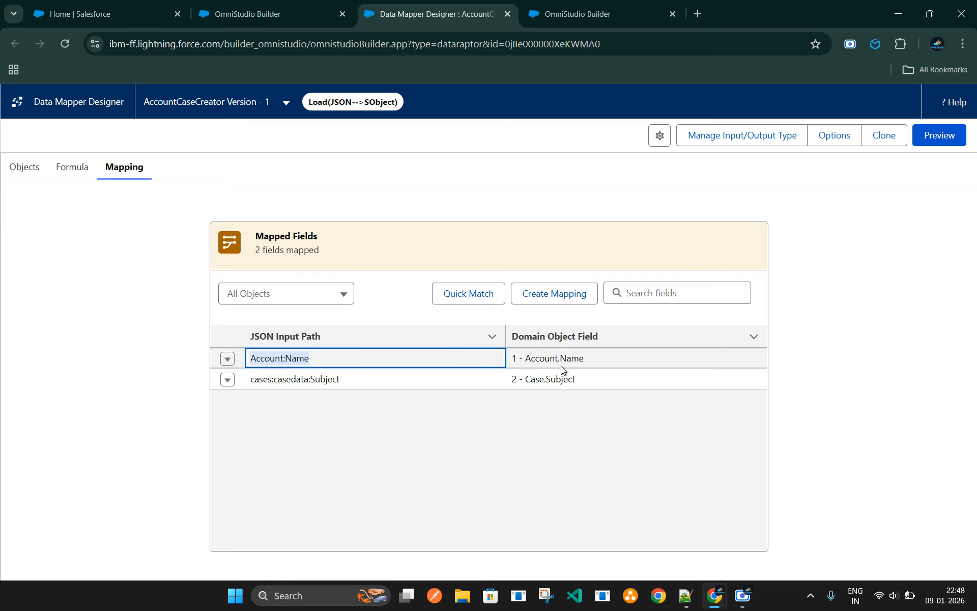
left_click(227, 359)
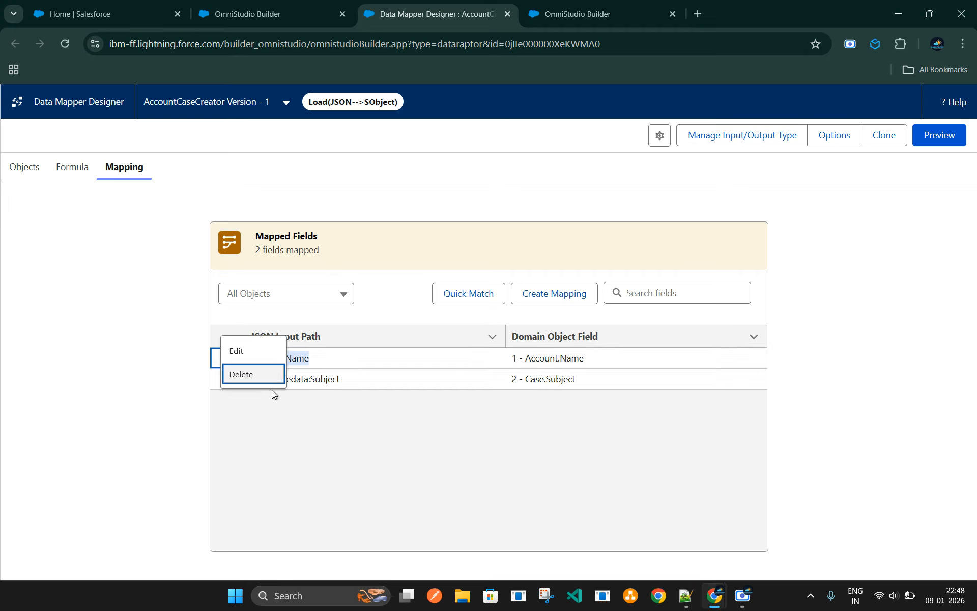
left_click(253, 353)
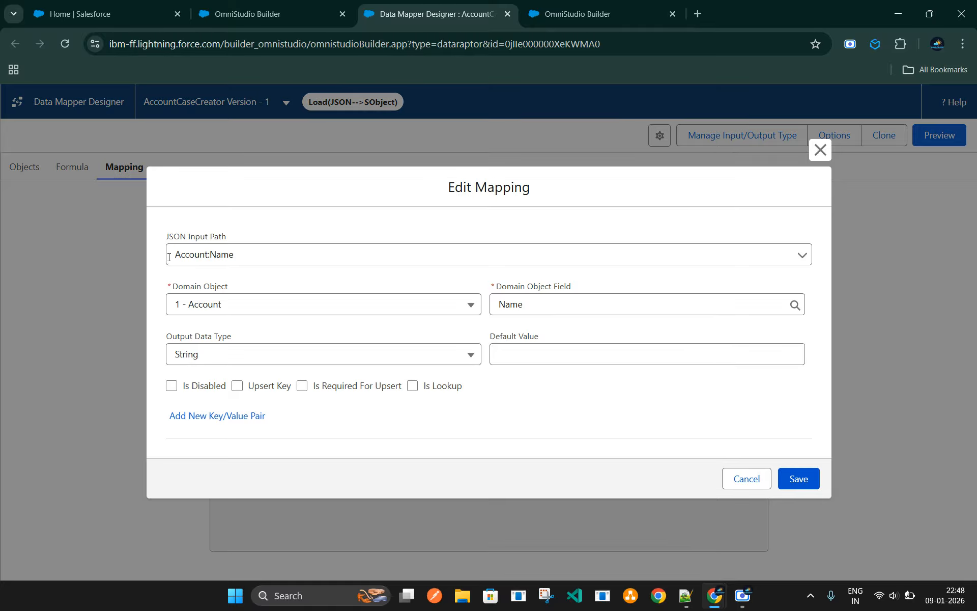
left_click(252, 255)
left_click_drag(253, 255, 172, 248)
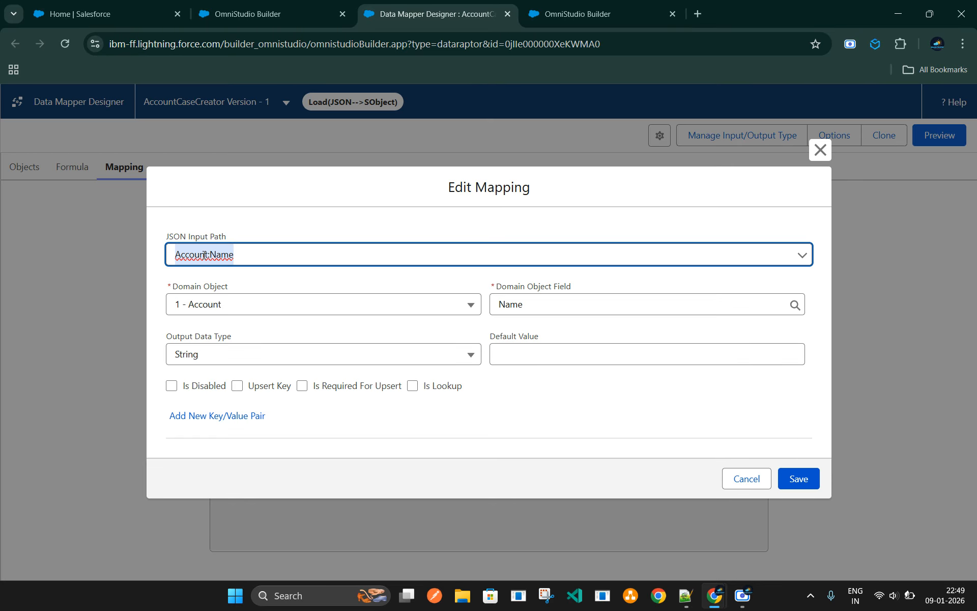
left_click(741, 479)
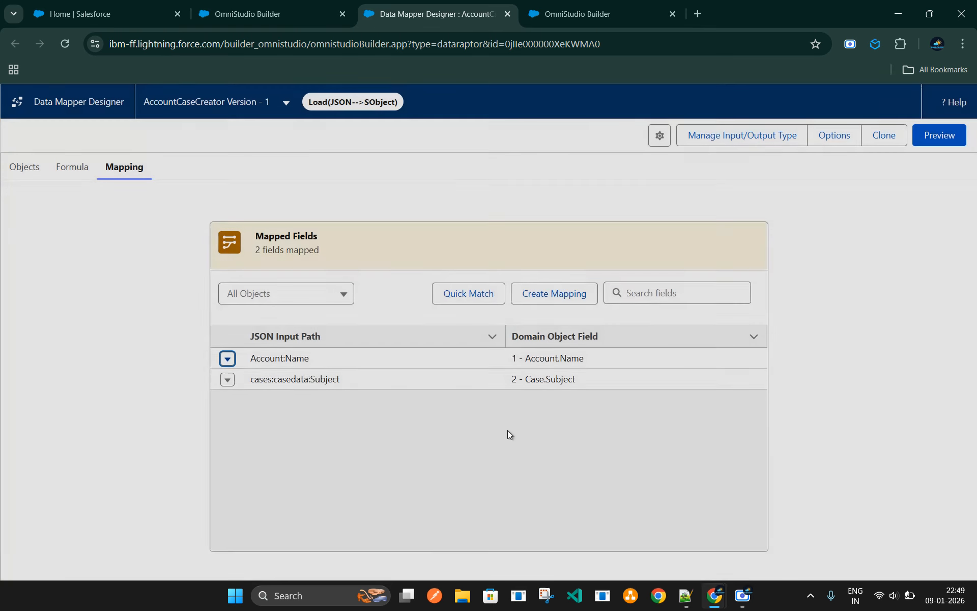
Open the cases:casedata:Subject mapping, compare its input path with the Omniscript preview's debug JSON, and close it without saving
left_click(228, 379)
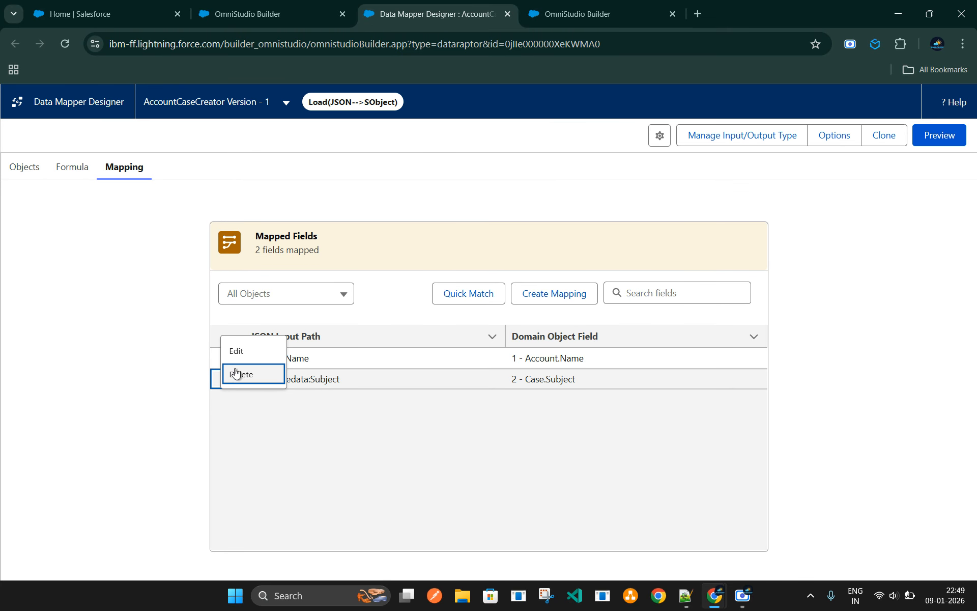
left_click(232, 349)
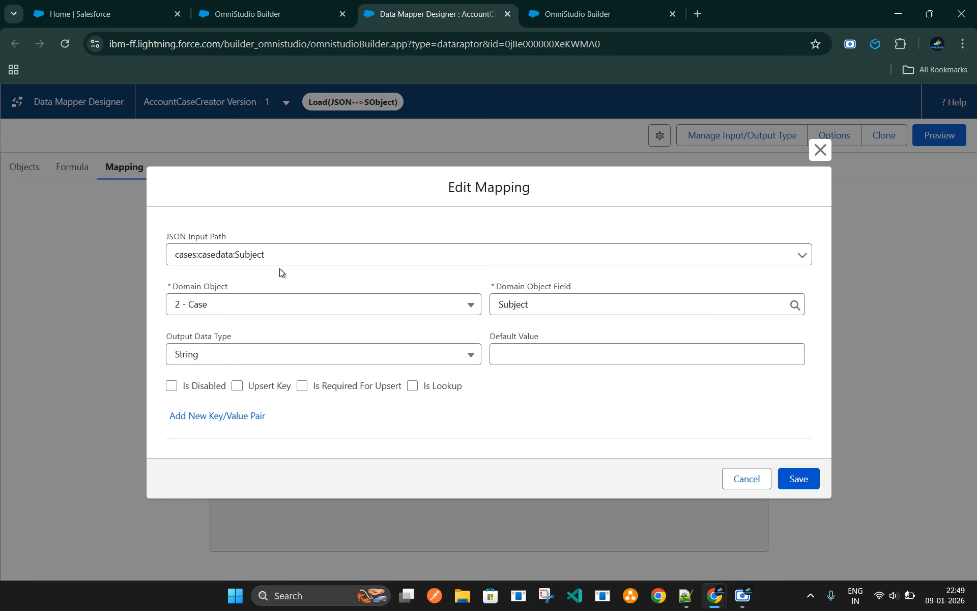
left_click(270, 14)
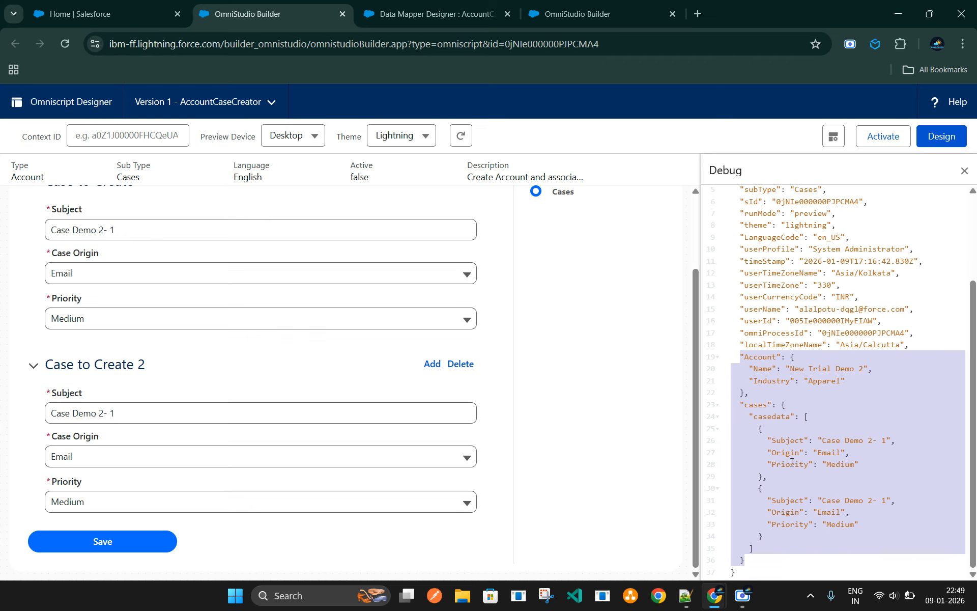
left_click(418, 19)
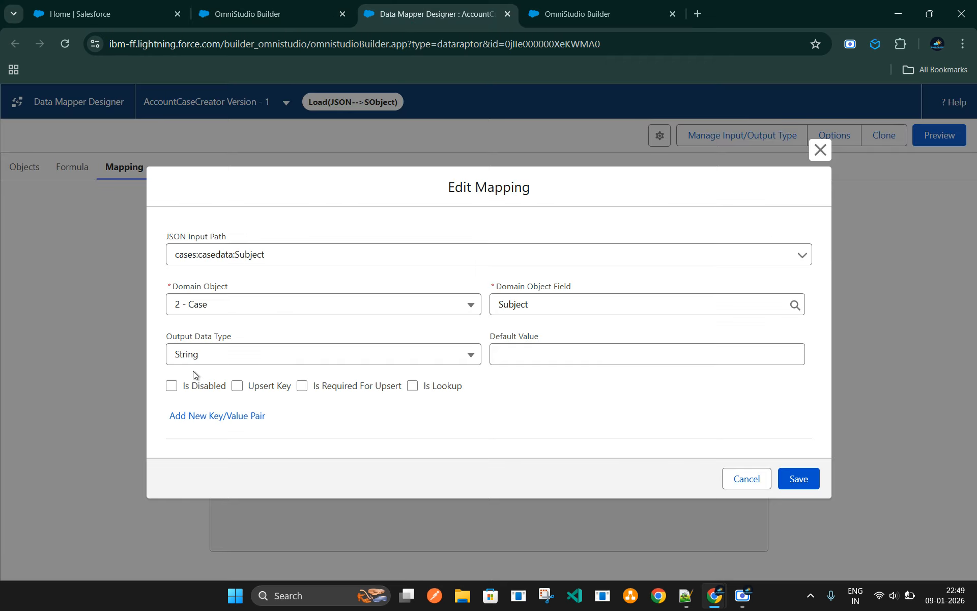
left_click(819, 150)
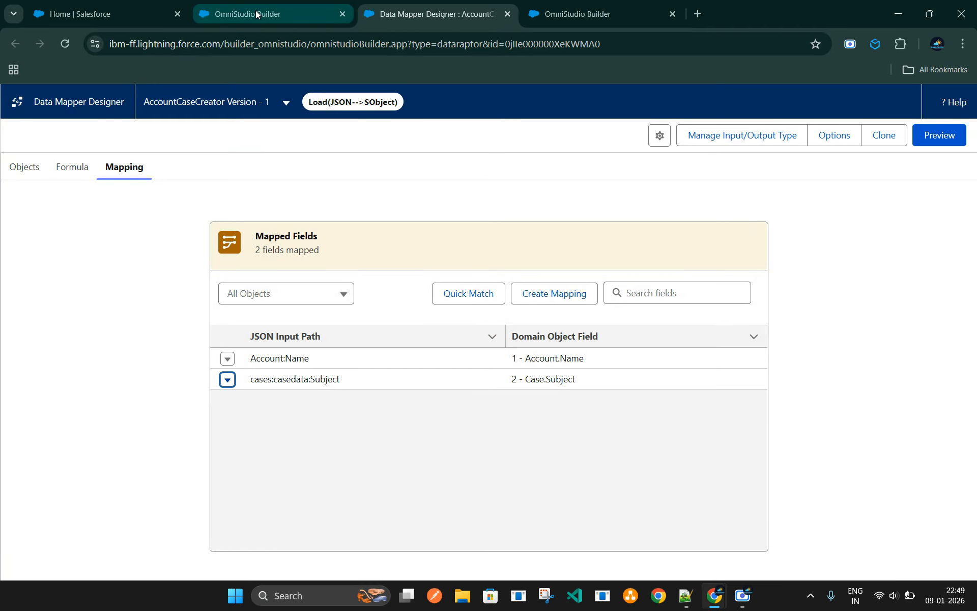
Open the Trial Org Account Demo account in the Salesforce org and view its related Cases list
left_click(257, 15)
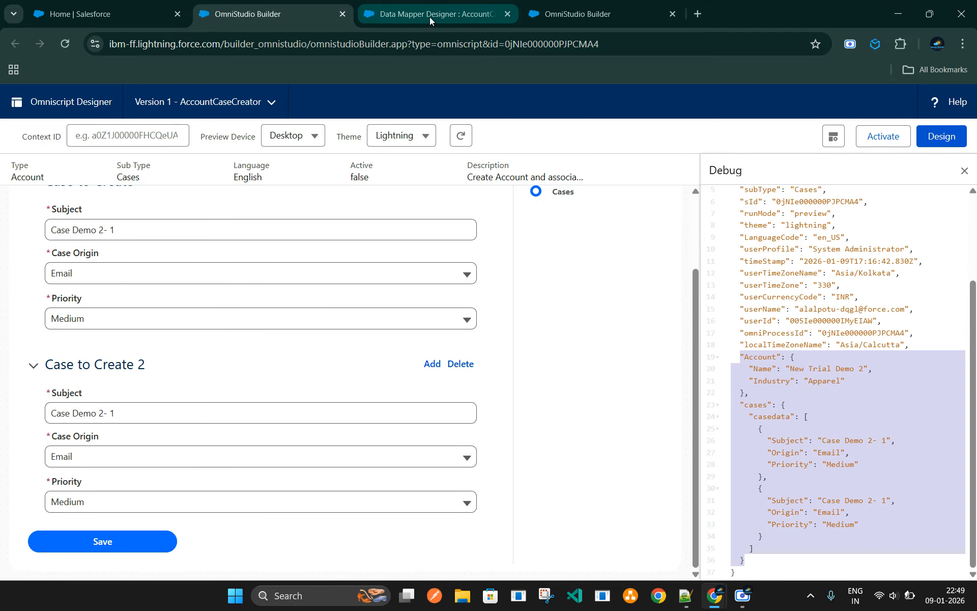
key("ctrl+1")
left_click(667, 144)
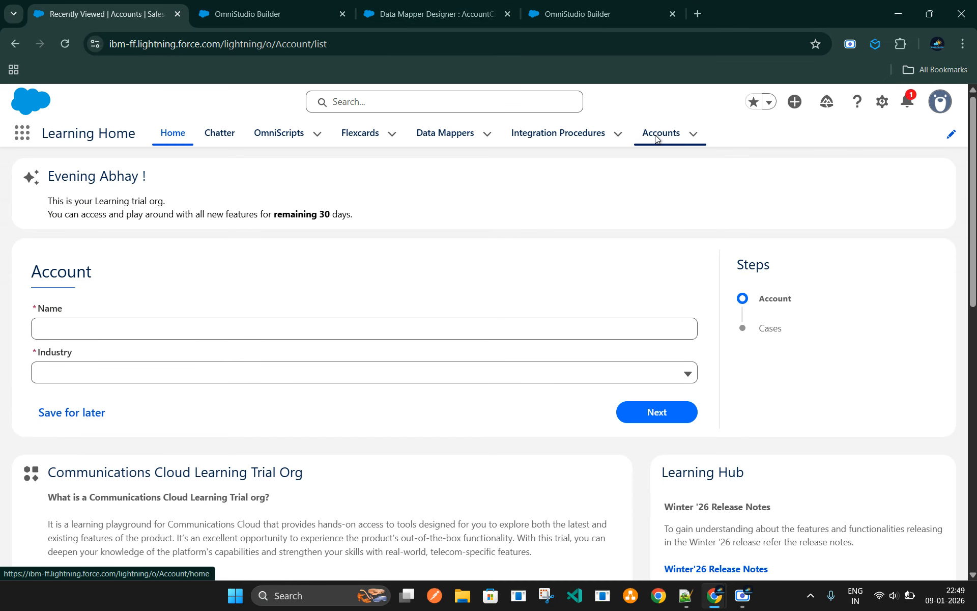
left_click(91, 285)
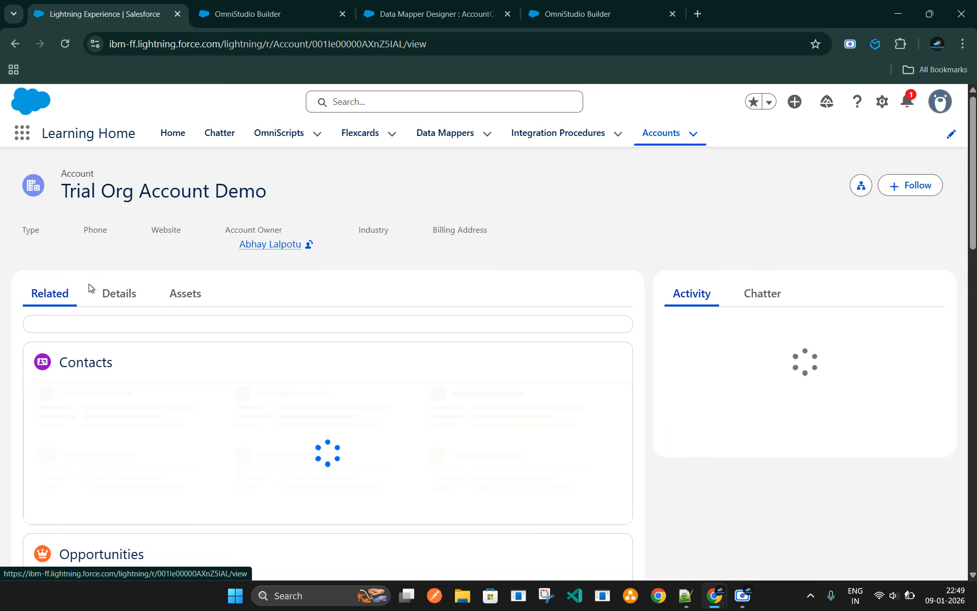
left_click(100, 498)
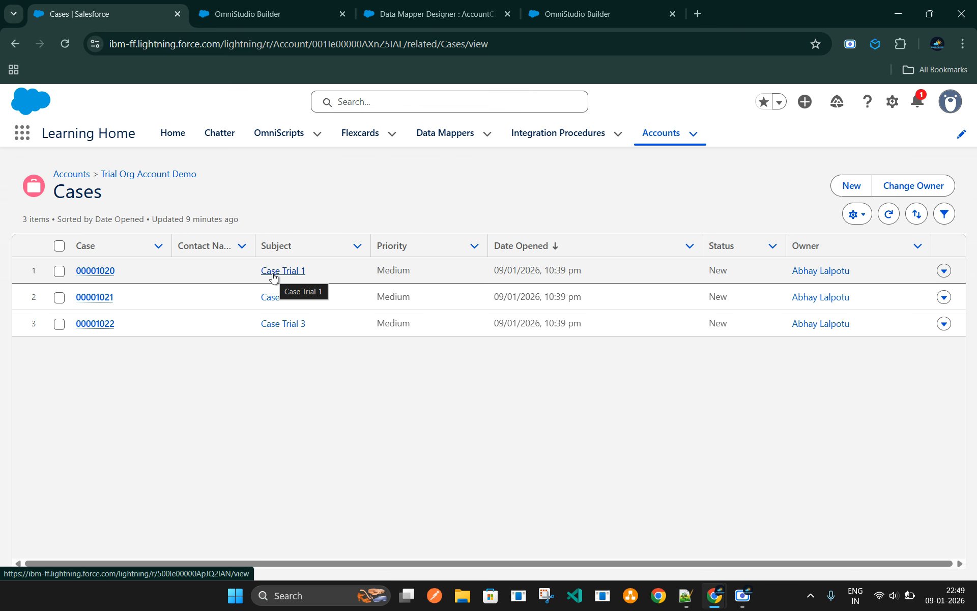
Open the case with subject Case Trial 1 and examine its account name and additional information
left_click(87, 273)
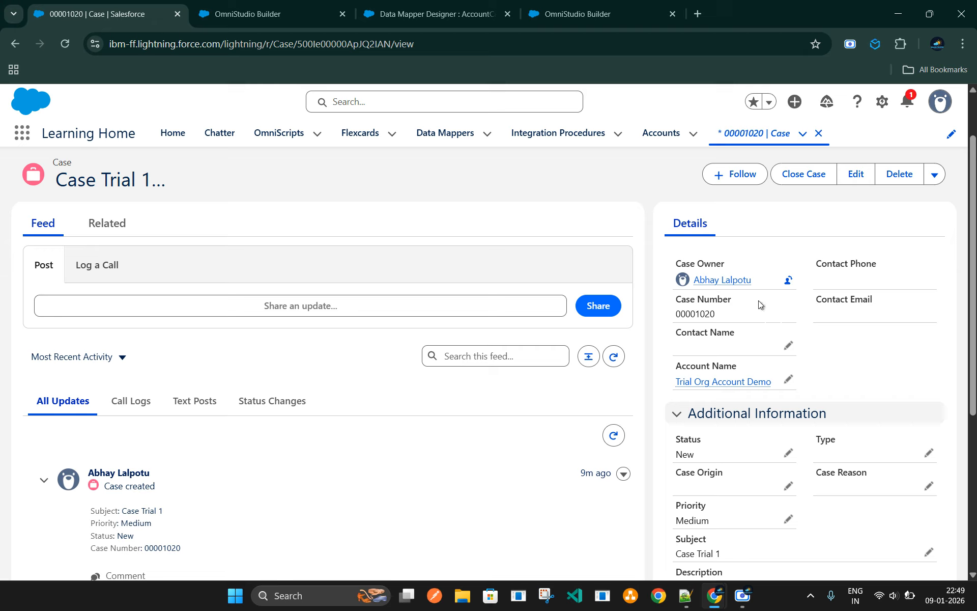
scroll(747, 426, "down", 2)
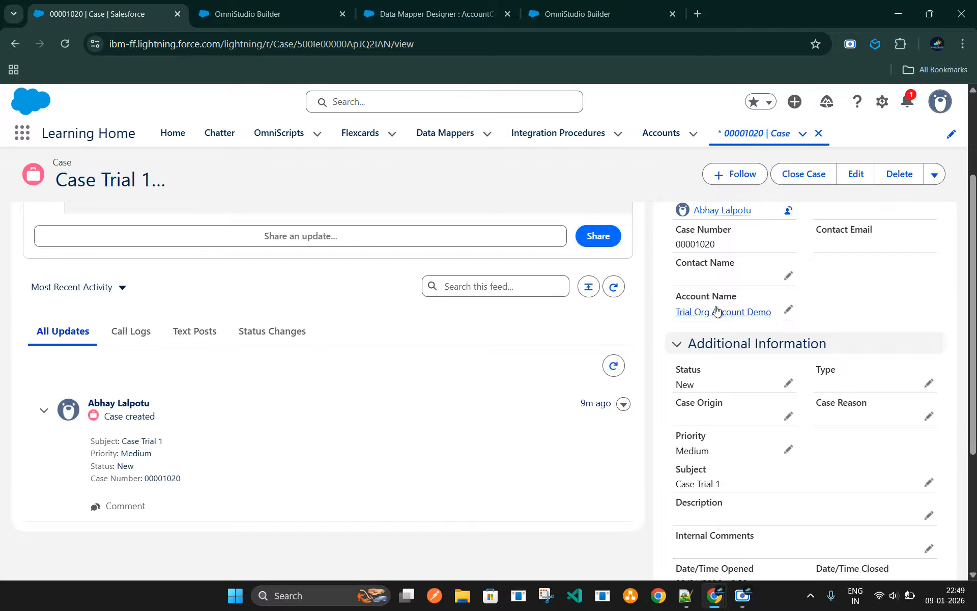
scroll(814, 455, "down", 2)
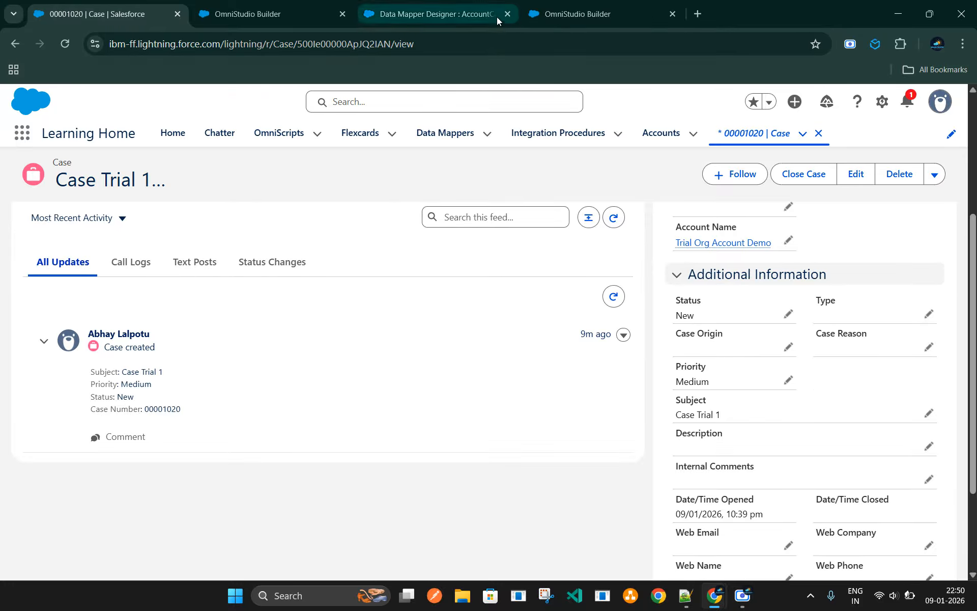
Revisit the Omniscript design, the Data Mapper mappings and the case record, ending on the Omniscript preview
left_click(558, 17)
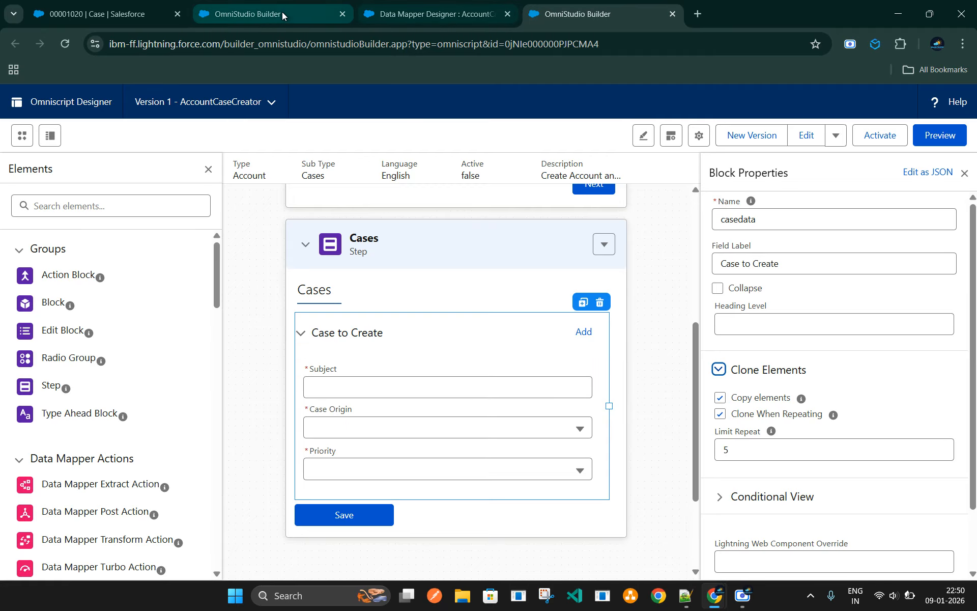
left_click(425, 15)
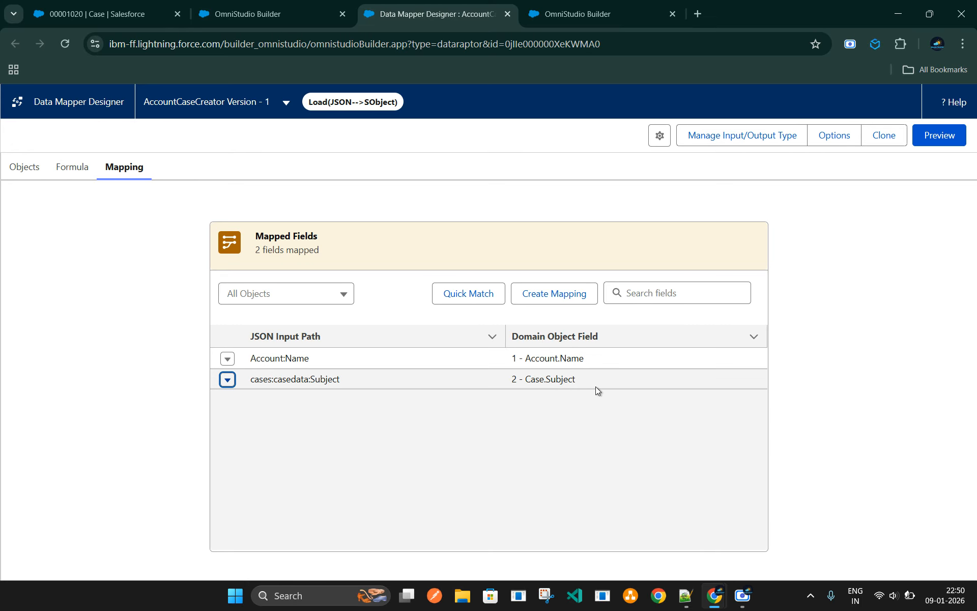
left_click(105, 14)
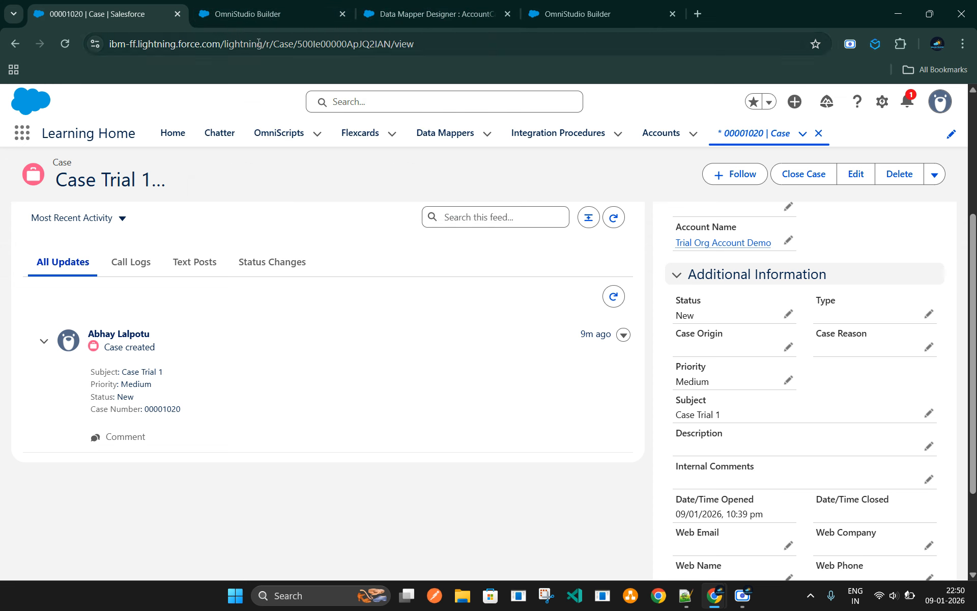
left_click(263, 17)
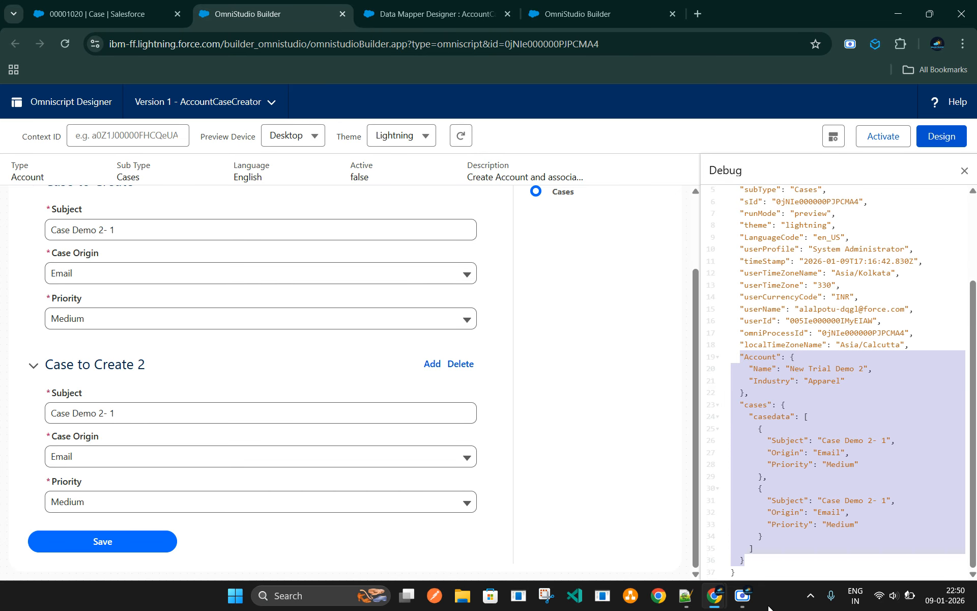
left_click(740, 598)
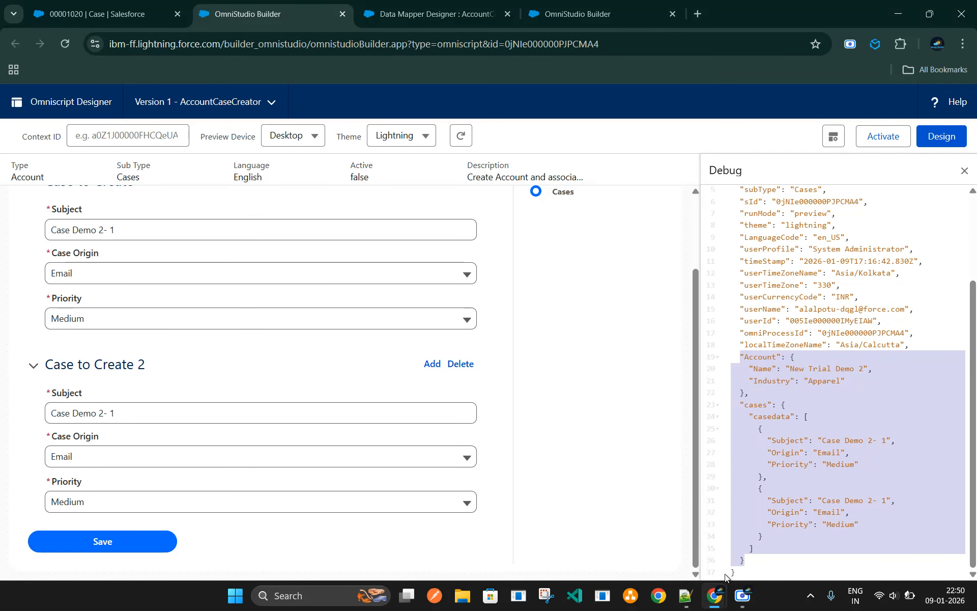
left_click(744, 600)
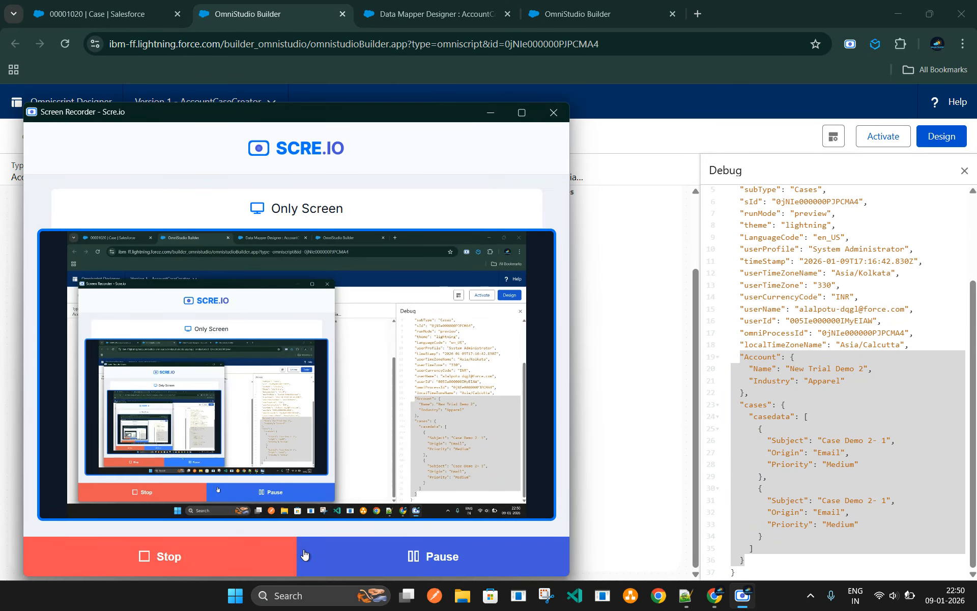